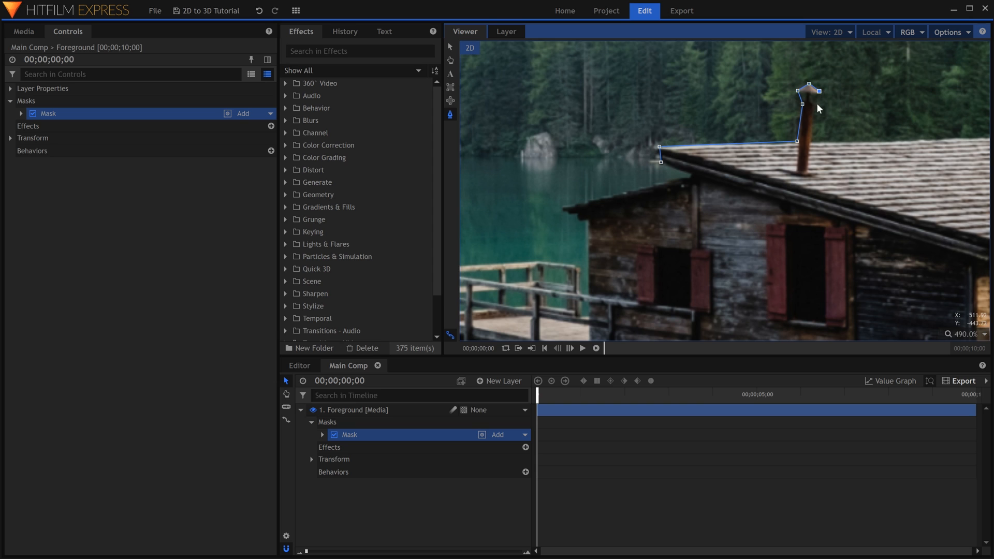
# Continue the Foreground mask down the chimney, along the roof ridge and around the right-hand eave to the side wall and walkway railing.
pyautogui.click(811, 141)
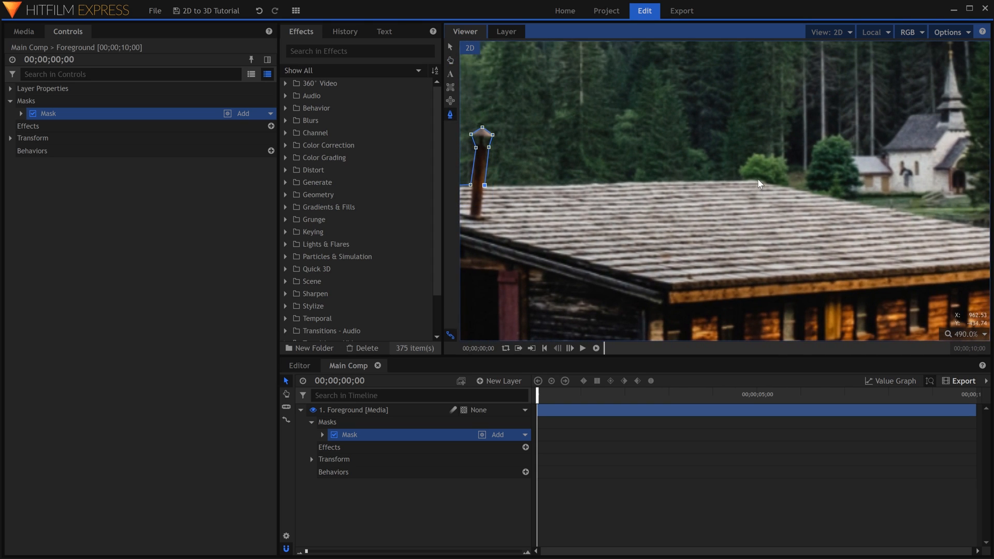
pyautogui.click(757, 179)
pyautogui.moveTo(757, 179); pyautogui.dragTo(506, 132)
pyautogui.click(846, 204)
pyautogui.click(844, 218)
pyautogui.click(808, 225)
pyautogui.moveTo(886, 272); pyautogui.dragTo(668, 148)
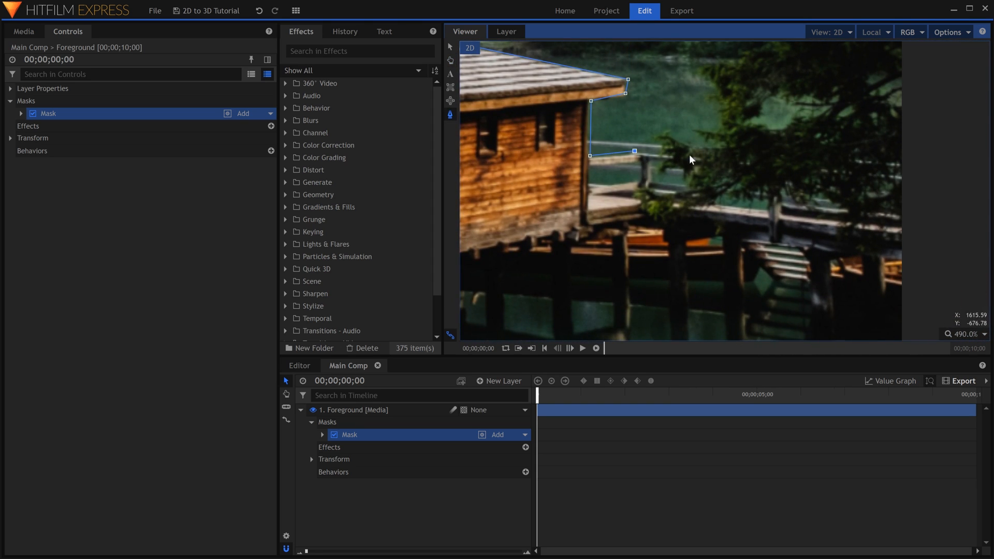
# Extend the mask path past the right edge, below the frame, and back up around the posts and railing of the dock.
pyautogui.click(927, 175)
pyautogui.scroll(-10, 936, 186)
pyautogui.click(944, 282)
pyautogui.click(537, 273)
pyautogui.scroll(10, 536, 246)
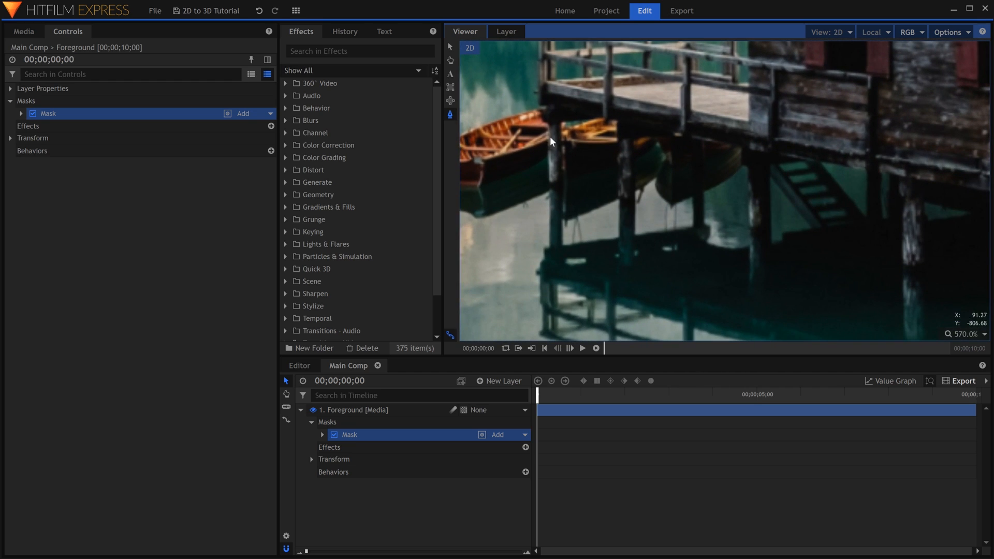
pyautogui.click(538, 106)
pyautogui.moveTo(575, 74); pyautogui.dragTo(591, 200)
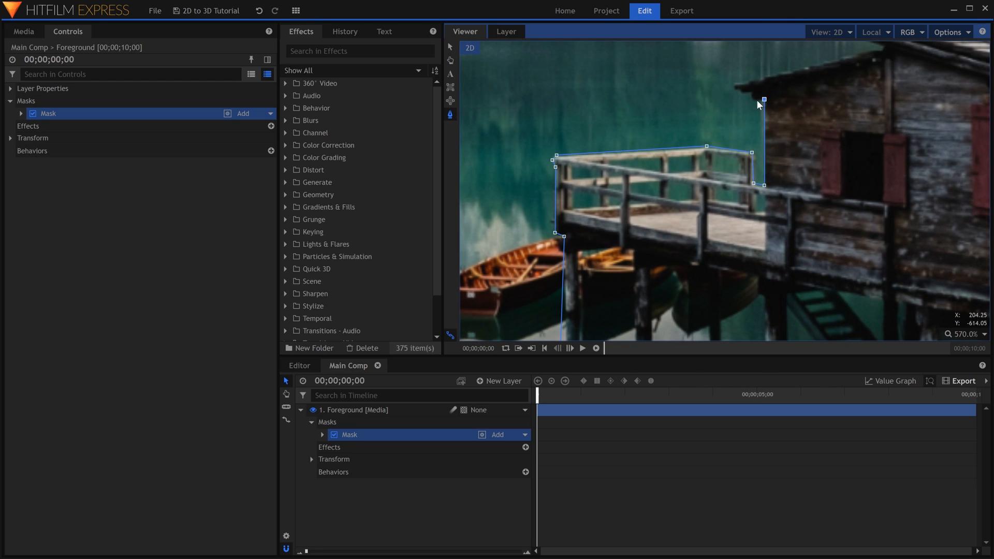
# Trace the overhang and lower roof on the house's left side and close the mask at the main roof's left corner.
pyautogui.click(744, 93)
pyautogui.click(736, 86)
pyautogui.moveTo(803, 95); pyautogui.dragTo(625, 211)
pyautogui.click(702, 165)
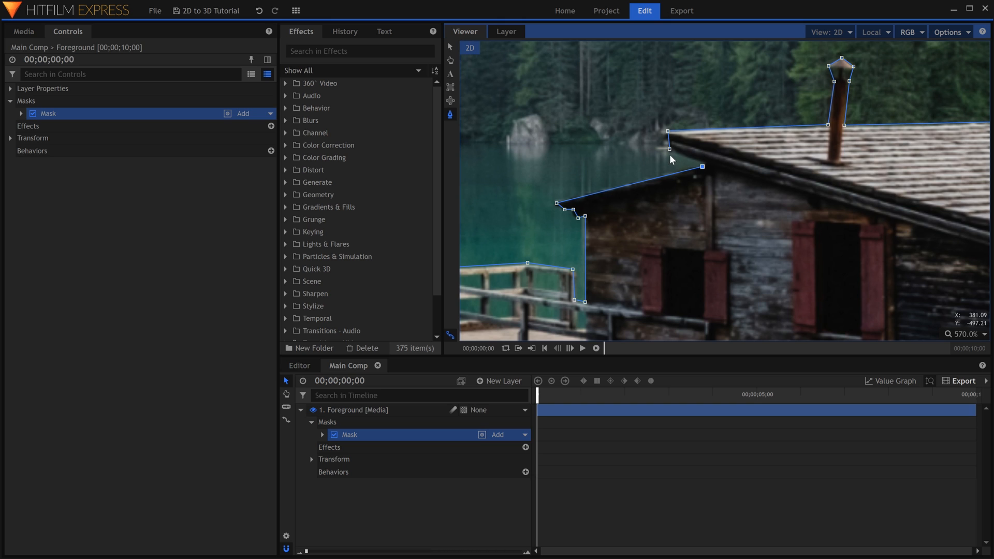
pyautogui.click(668, 132)
pyautogui.scroll(-10, 723, 174)
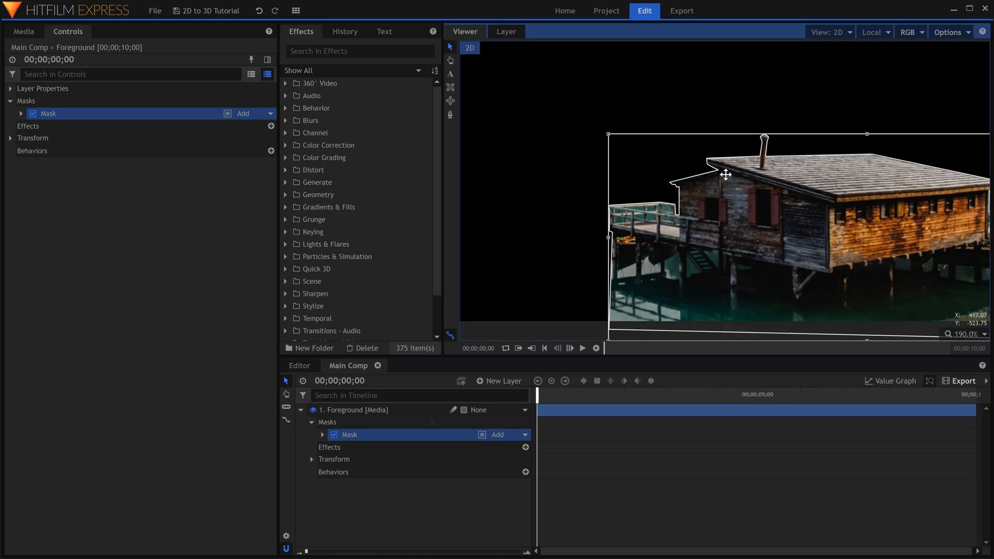
# Add a rectangular mask to the Foreground layer covering the water along the lower left of the image.
pyautogui.click(428, 412)
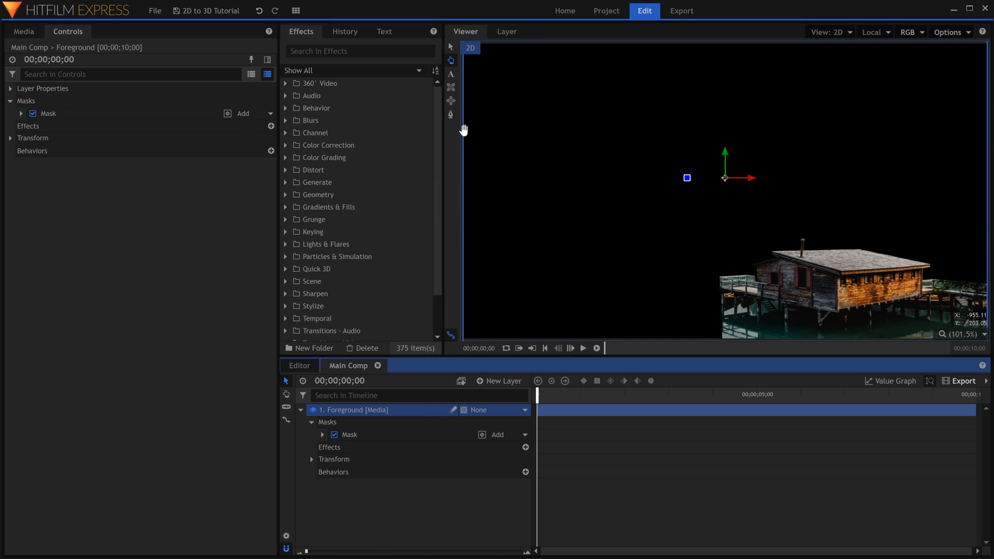
pyautogui.click(451, 88)
pyautogui.scroll(-2, 691, 187)
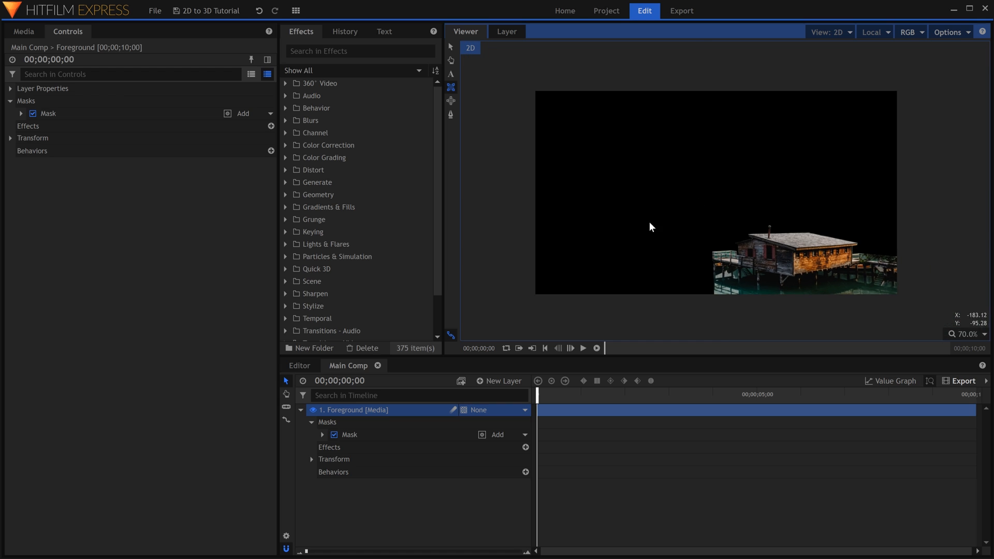
pyautogui.moveTo(520, 248); pyautogui.dragTo(795, 340)
pyautogui.moveTo(739, 318); pyautogui.dragTo(720, 332)
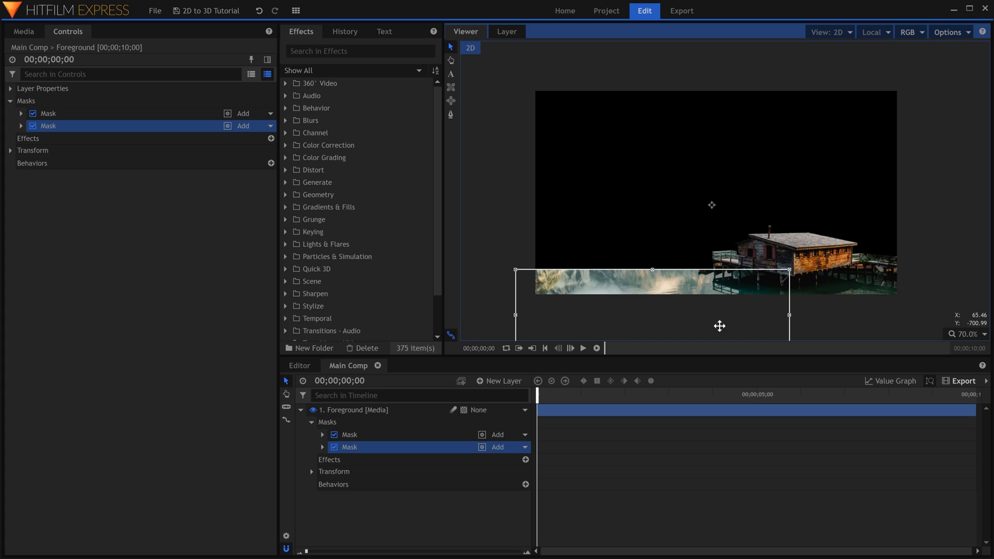
# Rename the rectangular mask to Water and the traced building mask to House.
pyautogui.click(248, 333)
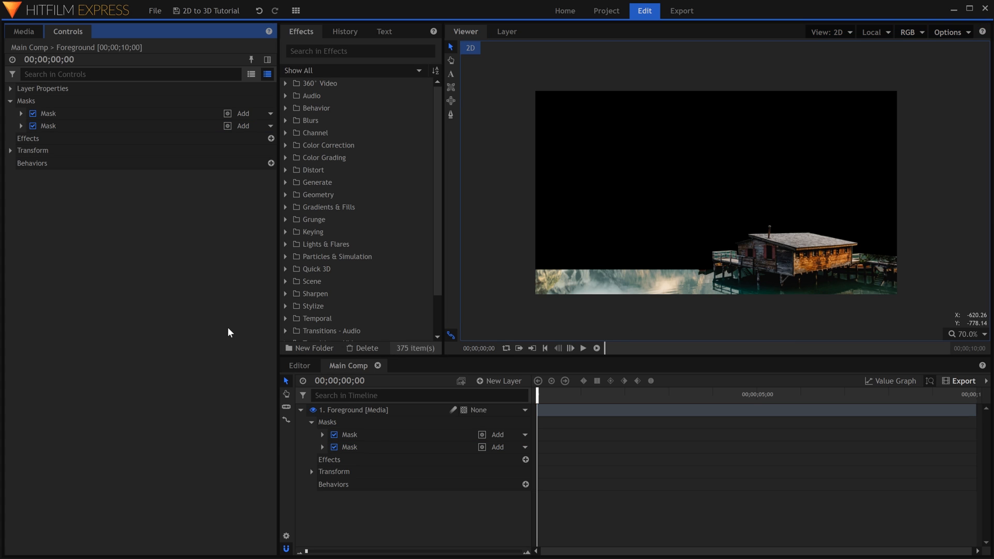
pyautogui.click(108, 129)
pyautogui.click(108, 129)
pyautogui.write('Water')
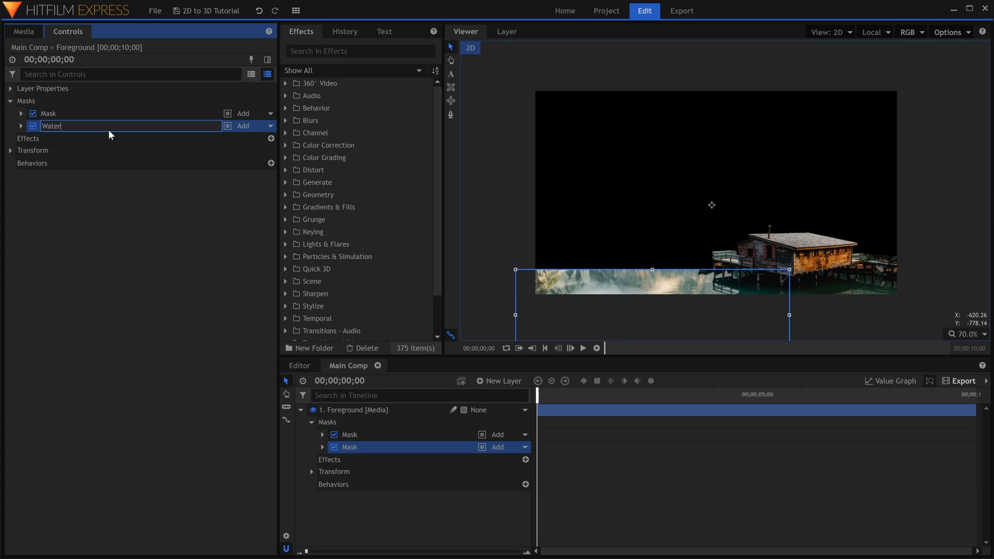
pyautogui.press('Return')
pyautogui.click(120, 112)
pyautogui.click(120, 111)
pyautogui.write('House')
pyautogui.press('Return')
# Set the feather strength of the House mask to 5 px and of the Water mask to 333 px.
pyautogui.click(120, 75)
pyautogui.write('feather')
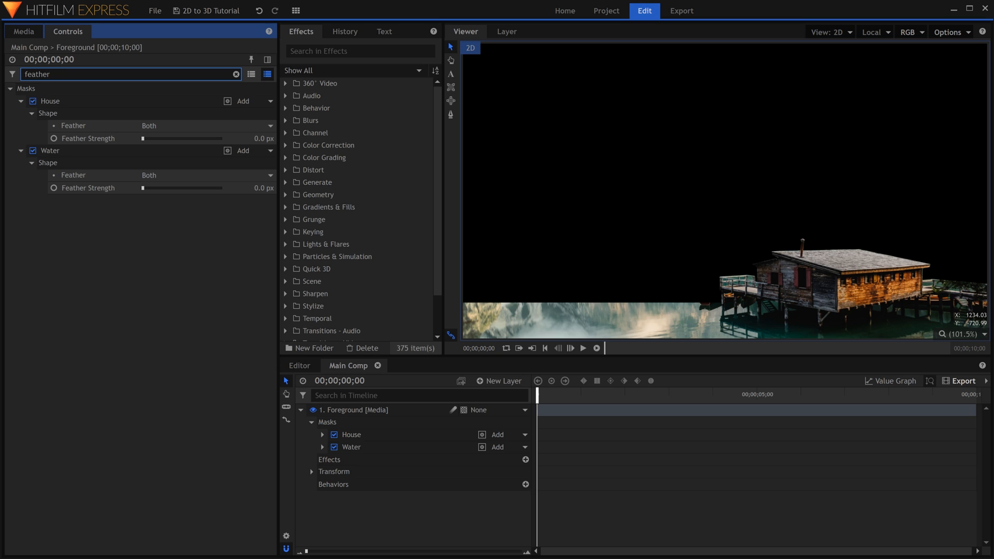
pyautogui.click(261, 139)
pyautogui.write('5')
pyautogui.press('Return')
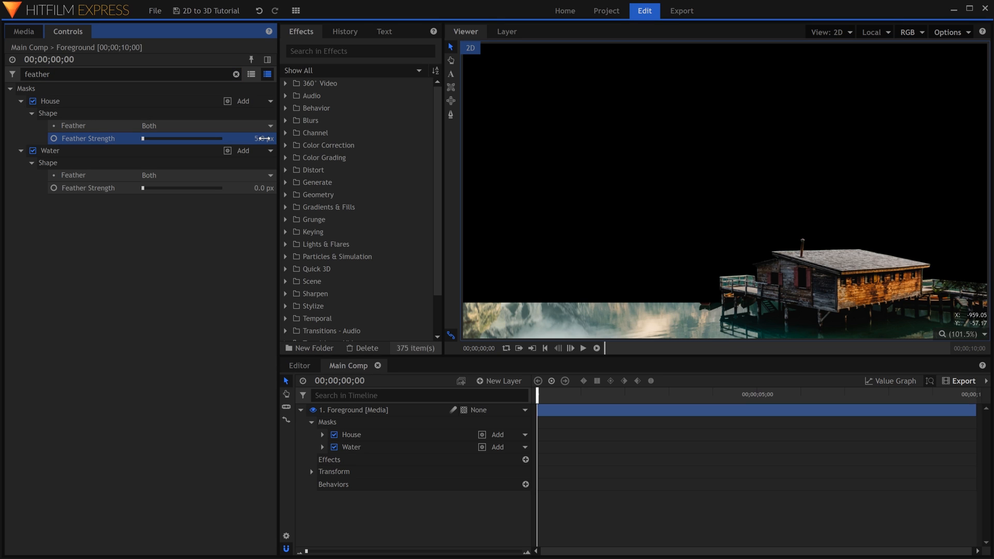
pyautogui.moveTo(143, 188); pyautogui.dragTo(153, 188)
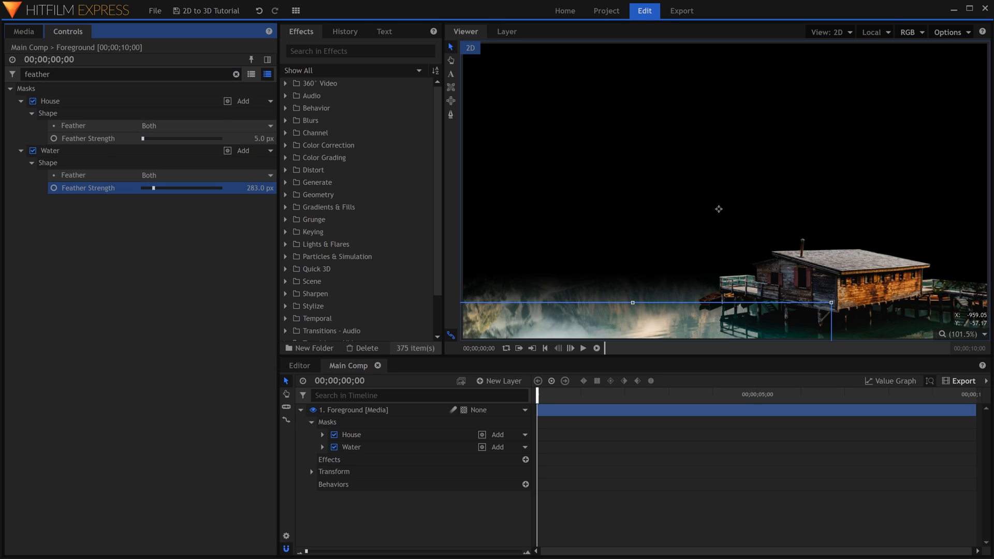
pyautogui.click(233, 267)
pyautogui.click(302, 409)
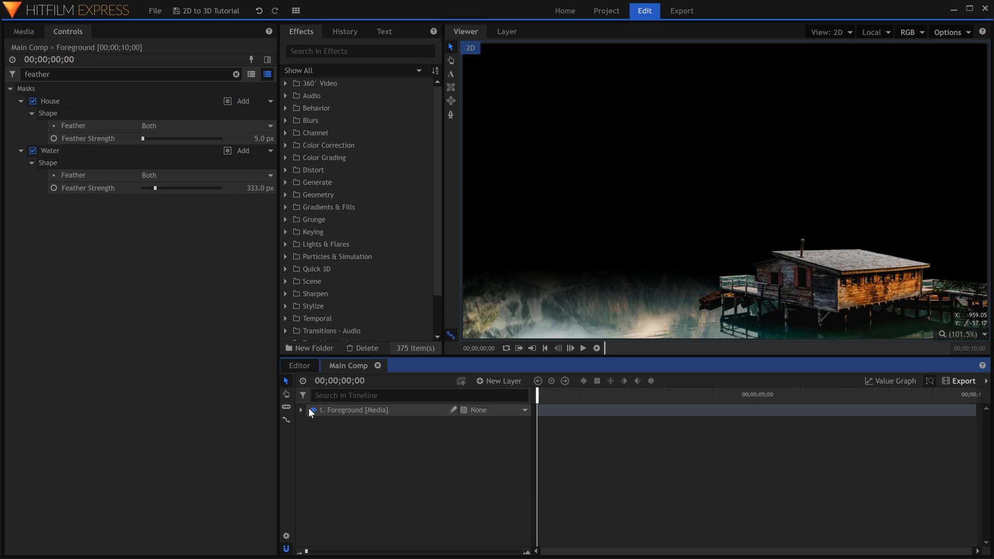
# Add a tall elliptical mask to the Foreground layer over the dark trees at the image's right edge.
pyautogui.click(353, 410)
pyautogui.click(451, 102)
pyautogui.moveTo(650, 150); pyautogui.dragTo(469, 151)
pyautogui.moveTo(798, 314); pyautogui.dragTo(614, 2)
pyautogui.moveTo(687, 184); pyautogui.dragTo(763, 195)
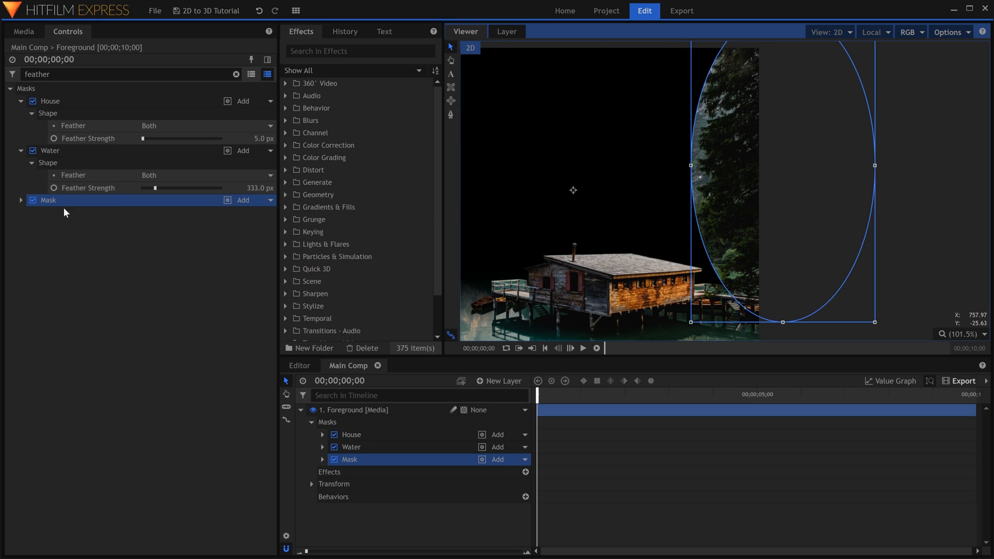
# Feather the elliptical tree mask by 328 px and shift it slightly to the right.
pyautogui.click(21, 200)
pyautogui.click(32, 236)
pyautogui.moveTo(164, 274); pyautogui.dragTo(155, 274)
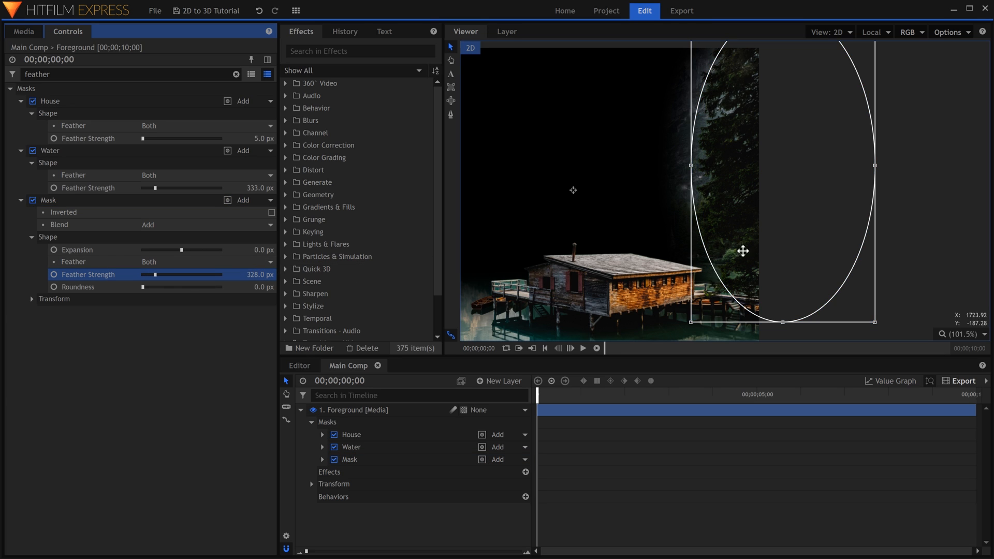
pyautogui.moveTo(755, 252); pyautogui.dragTo(768, 254)
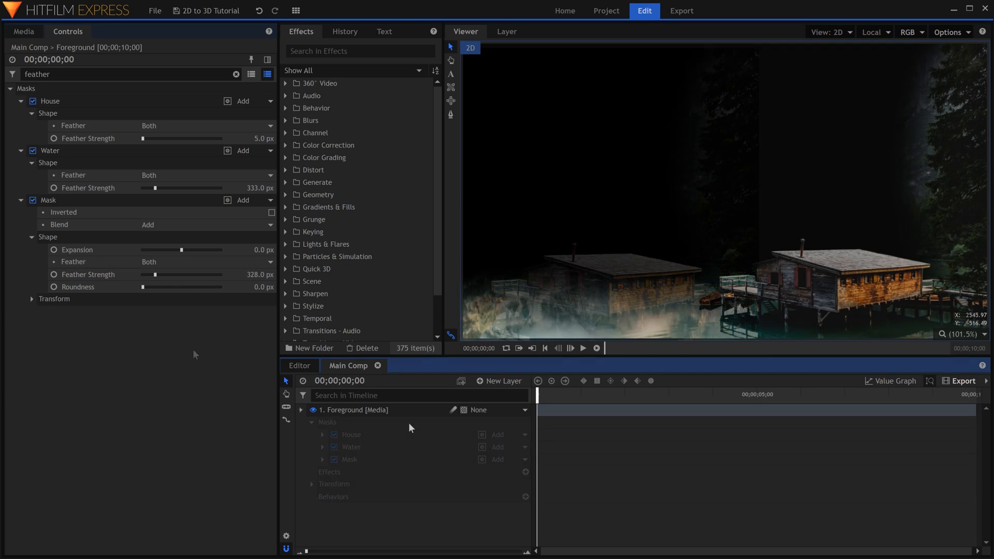
# Duplicate the Foreground layer and place the copy beneath the original with the name Midground.
pyautogui.click(400, 413)
pyautogui.rightClick(399, 412)
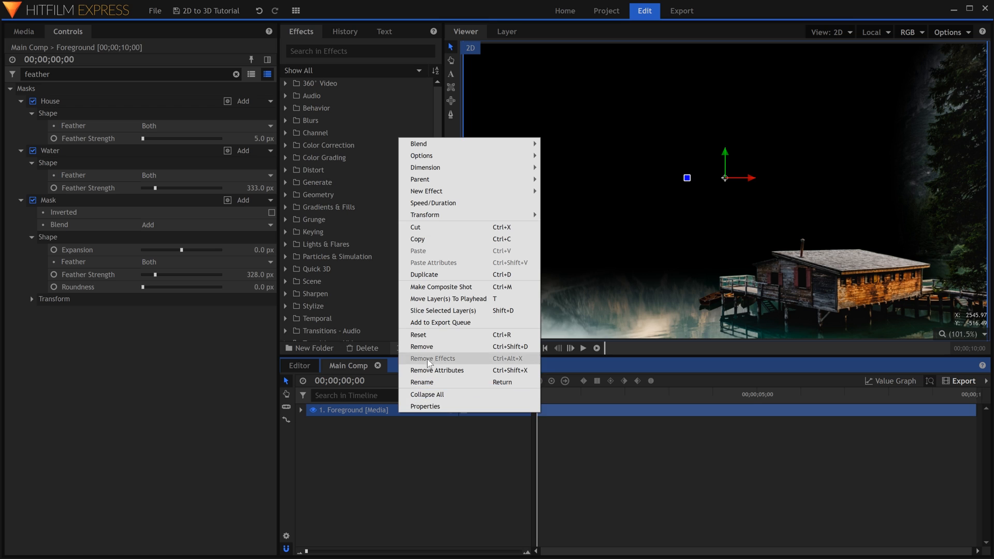
pyautogui.click(432, 275)
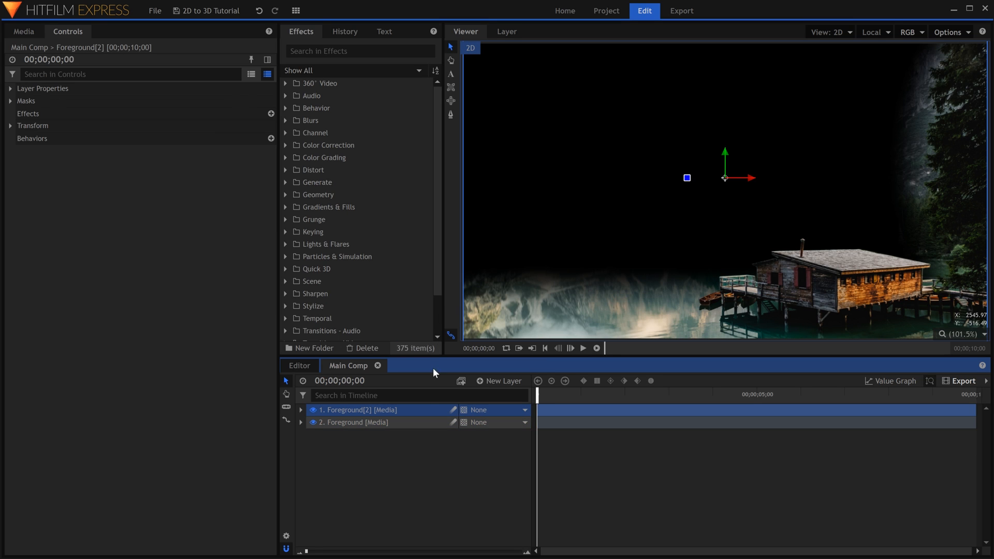
pyautogui.doubleClick(428, 423)
pyautogui.write('Midground')
pyautogui.press('Return')
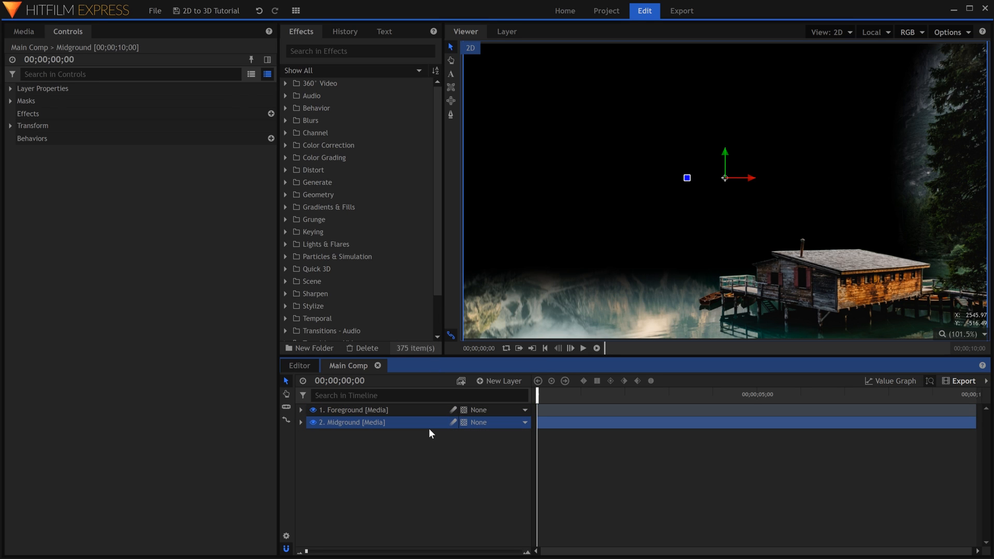
# Delete all three masks from the Midground layer.
pyautogui.click(10, 101)
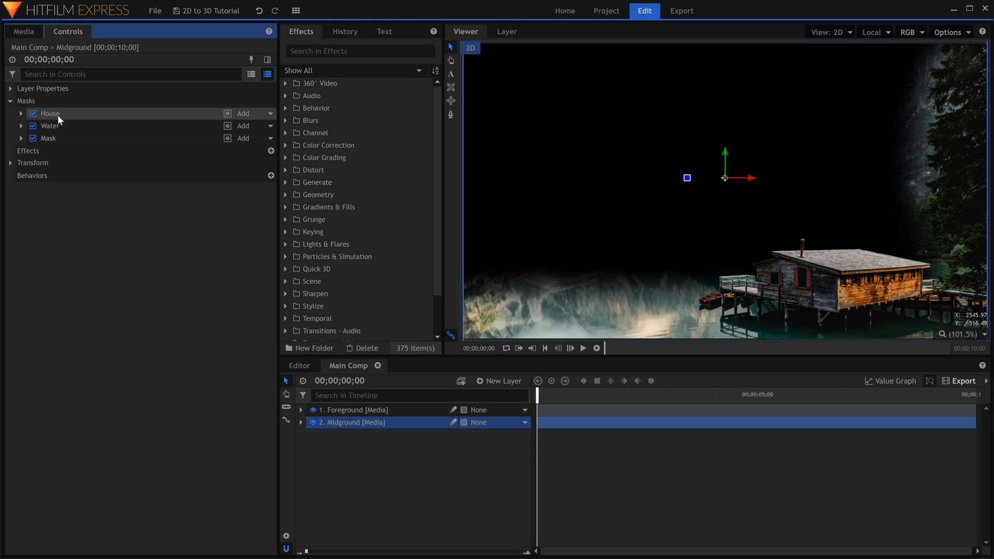
pyautogui.click(58, 113)
pyautogui.keyDown('shift'); pyautogui.click(67, 139); pyautogui.keyUp('shift')
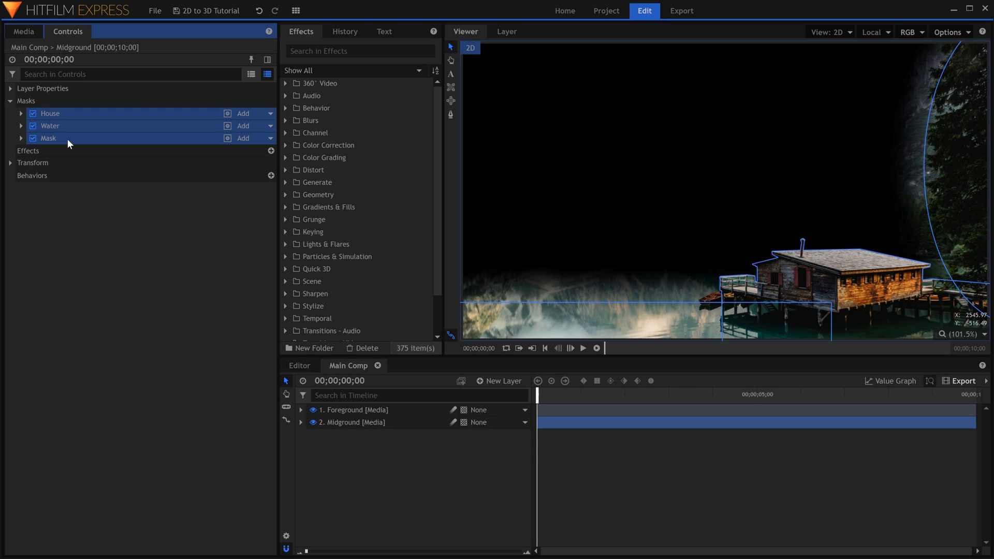
pyautogui.press('Delete')
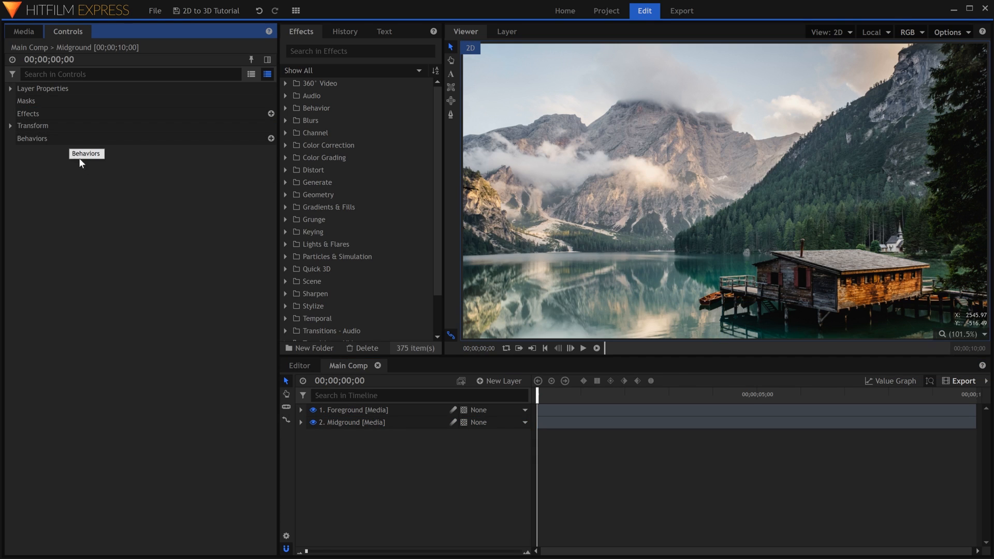
# Hide the Foreground layer and start a freehand mask on Midground along the far shoreline to the forested slope.
pyautogui.click(313, 411)
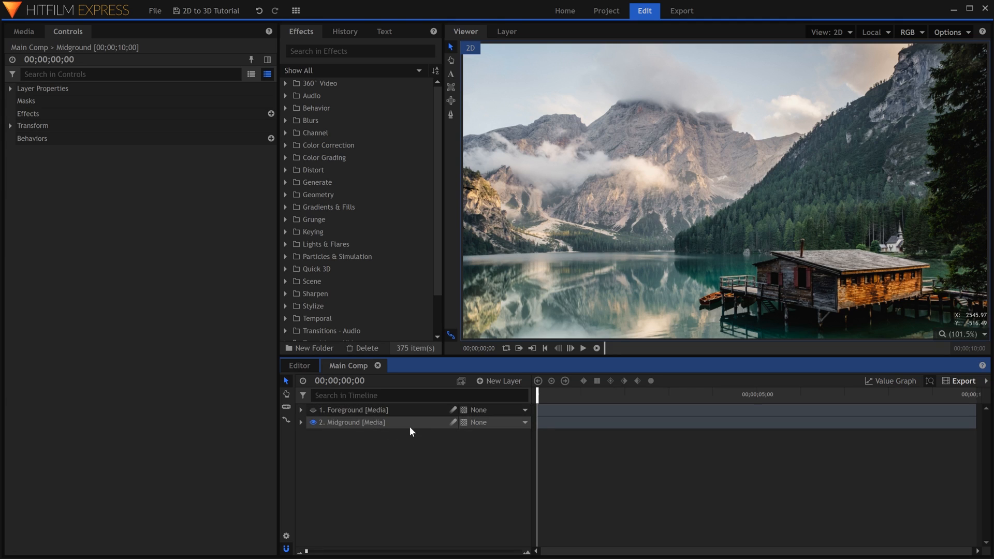
pyautogui.click(422, 422)
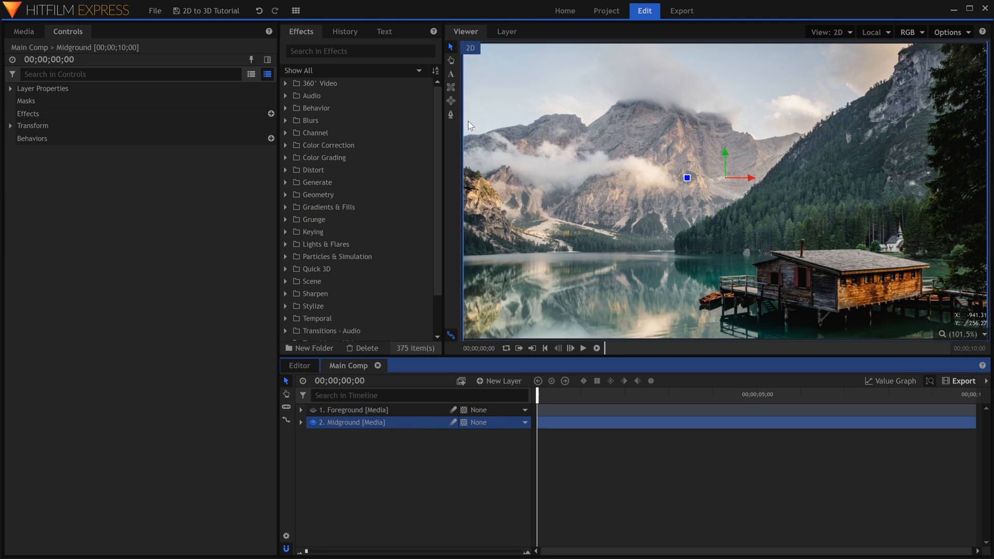
pyautogui.click(451, 114)
pyautogui.scroll(-3, 818, 247)
pyautogui.scroll(4, 595, 261)
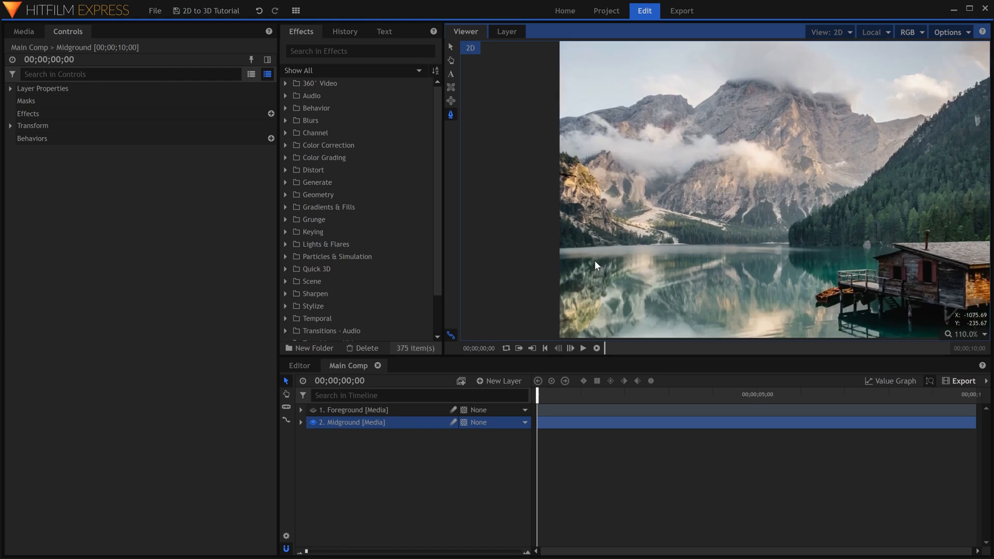
pyautogui.scroll(4, 594, 260)
pyautogui.moveTo(508, 239); pyautogui.dragTo(535, 240)
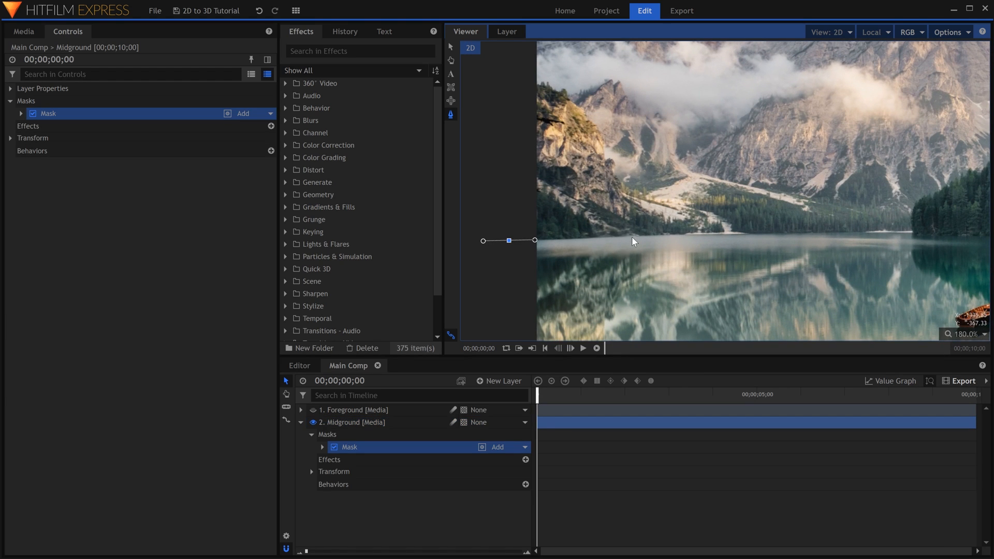
pyautogui.click(911, 233)
pyautogui.moveTo(918, 217); pyautogui.dragTo(606, 282)
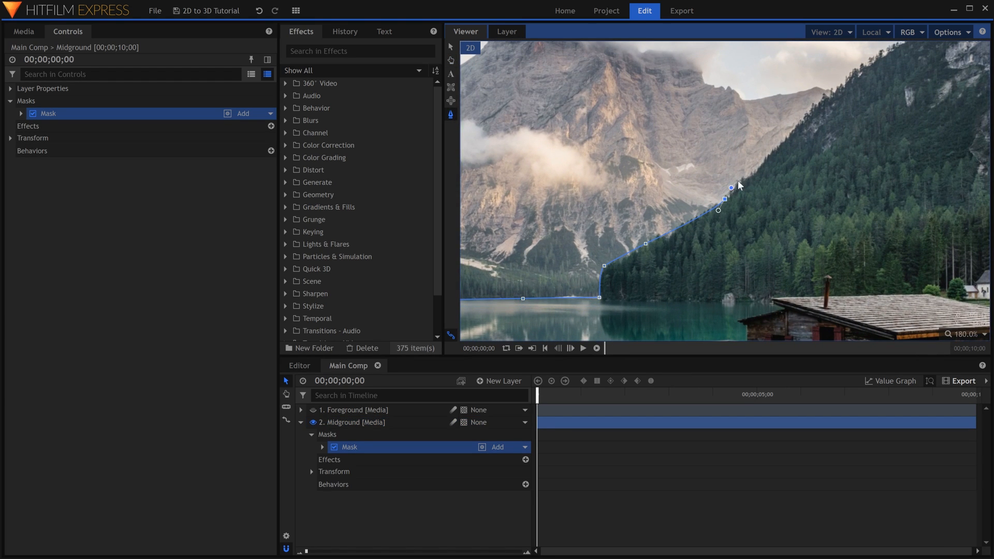
# Trace the Midground mask up the forested ridge and close it around the outside of the frame, keeping the lake and slope.
pyautogui.moveTo(793, 171); pyautogui.dragTo(624, 261)
pyautogui.moveTo(635, 207); pyautogui.dragTo(642, 200)
pyautogui.moveTo(697, 176); pyautogui.dragTo(651, 215)
pyautogui.moveTo(628, 215); pyautogui.dragTo(634, 211)
pyautogui.click(649, 188)
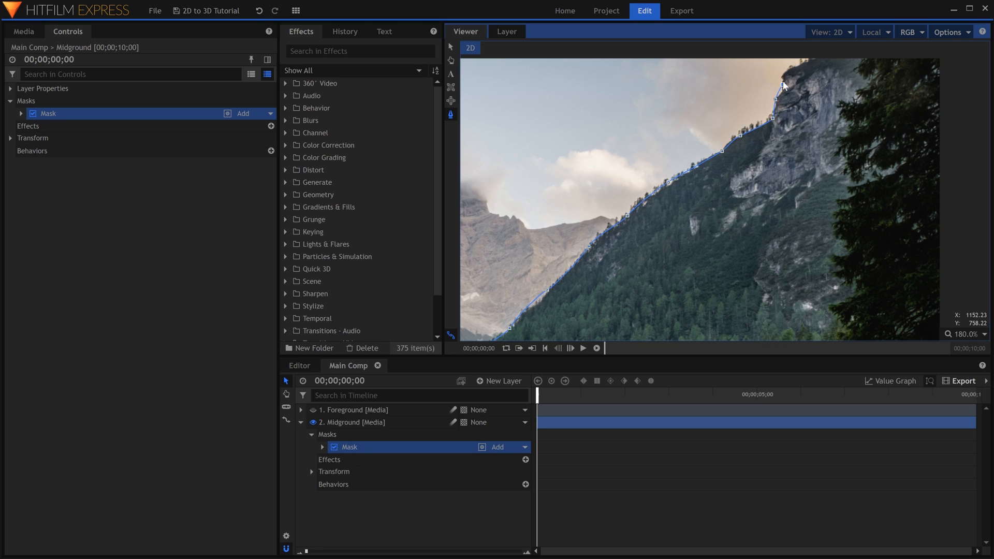
pyautogui.scroll(-4, 828, 57)
pyautogui.scroll(3, 896, 160)
pyautogui.click(596, 151)
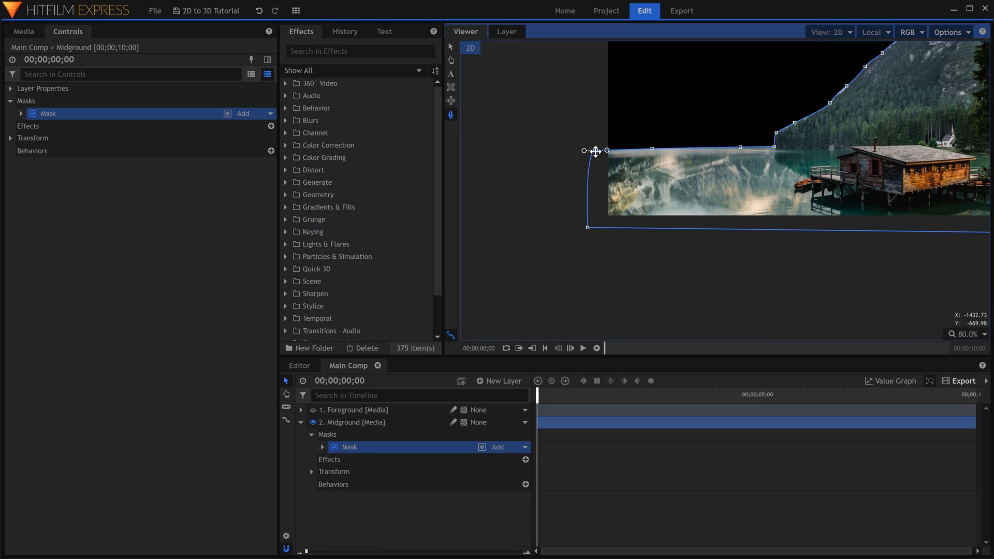
pyautogui.click(966, 334)
pyautogui.click(962, 443)
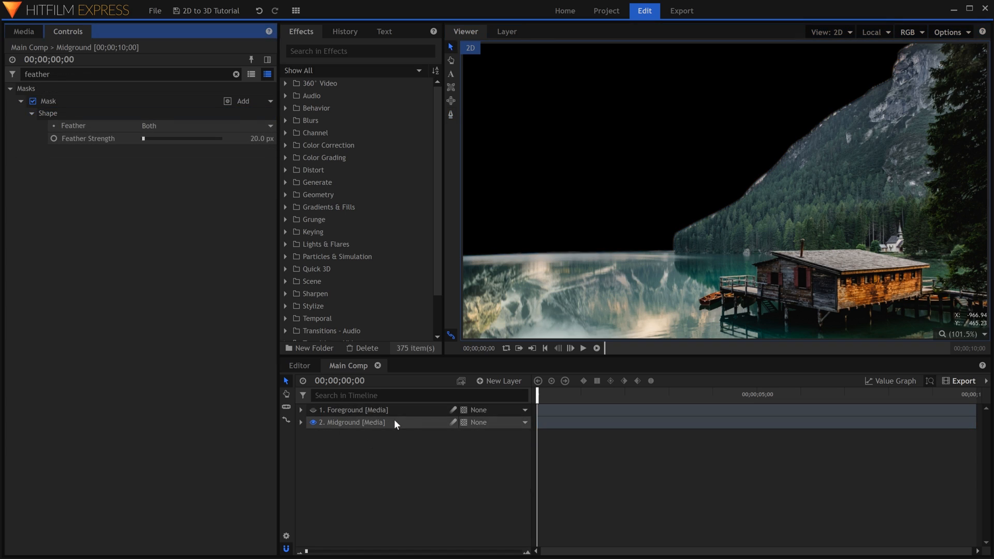
# Duplicate the Midground layer, hide the upper copy and rename the lower one Background.
pyautogui.rightClick(395, 421)
pyautogui.click(443, 280)
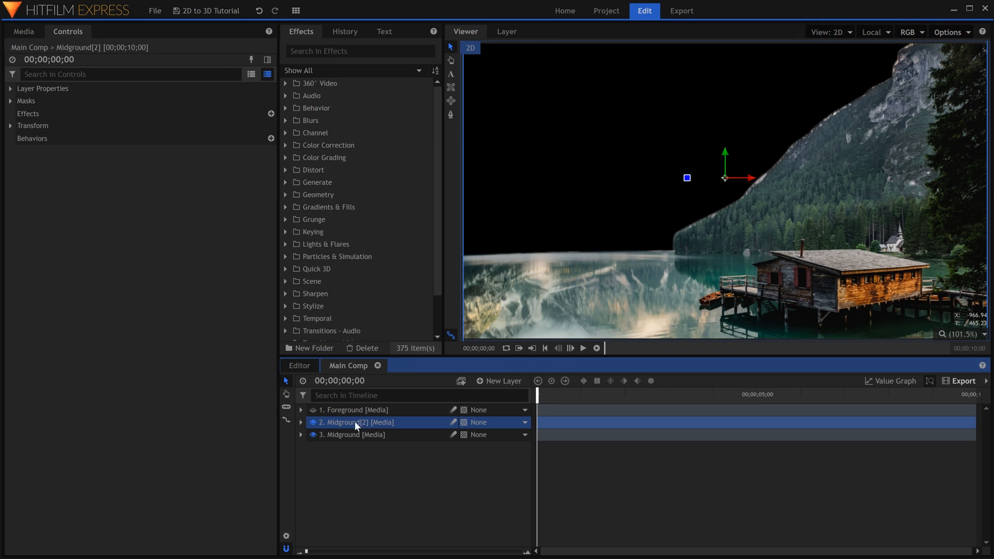
pyautogui.click(313, 424)
pyautogui.click(366, 432)
pyautogui.click(370, 433)
pyautogui.write('Background')
pyautogui.press('Return')
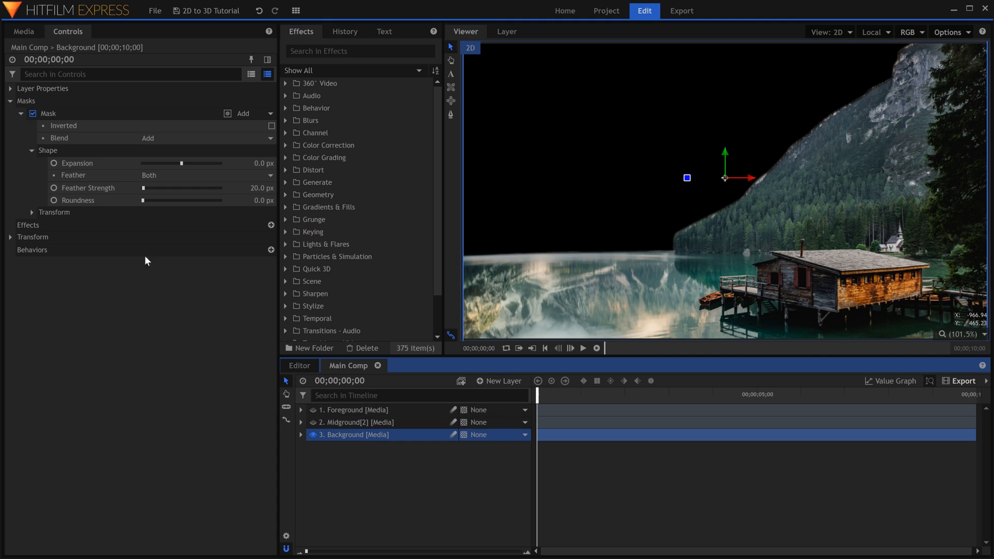
# Delete the mask from the Background layer and rename the Midground[2] layer to Midground.
pyautogui.click(92, 116)
pyautogui.press('Delete')
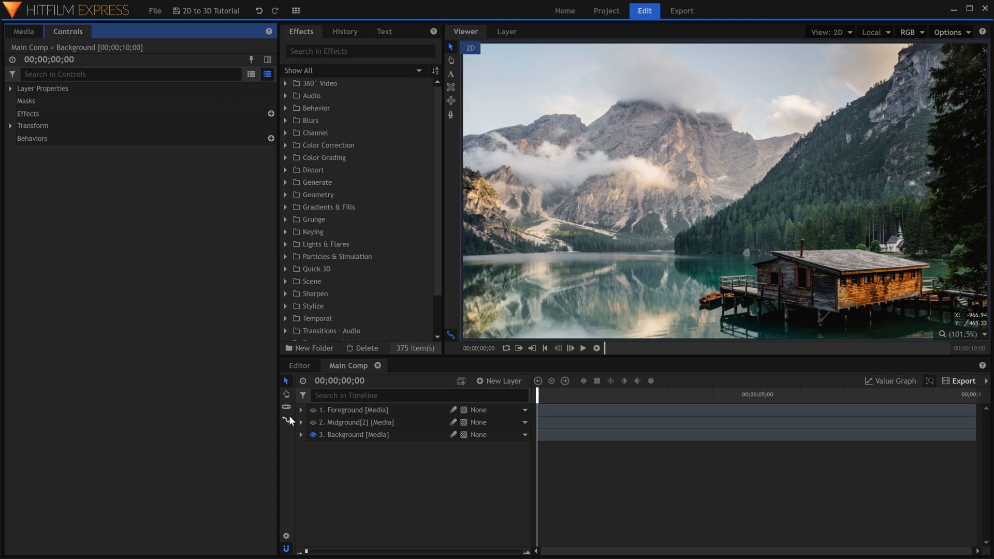
pyautogui.click(363, 425)
pyautogui.click(366, 451)
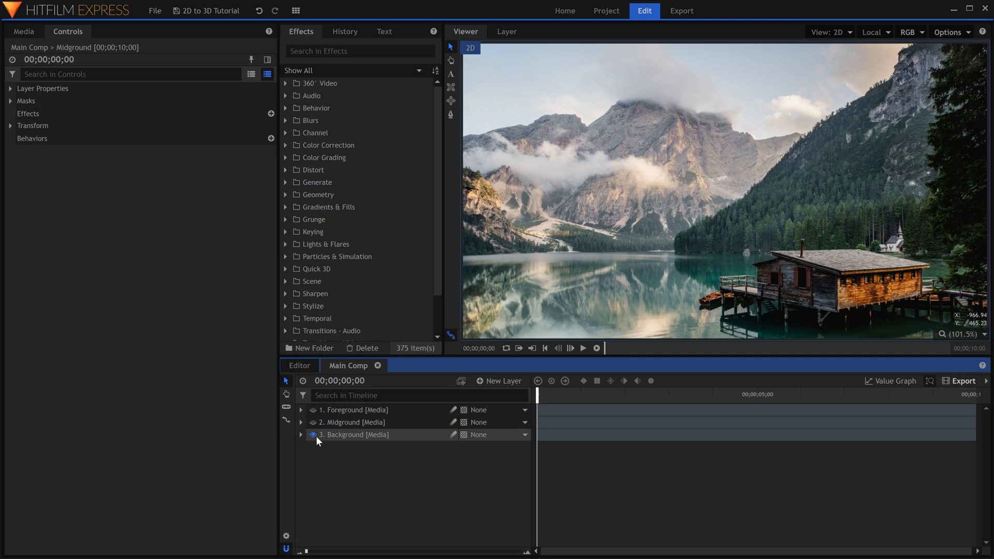
# Hide the Background layer, check the Foreground cutout on its own, and turn on visibility for all three layers.
pyautogui.click(314, 435)
pyautogui.click(314, 422)
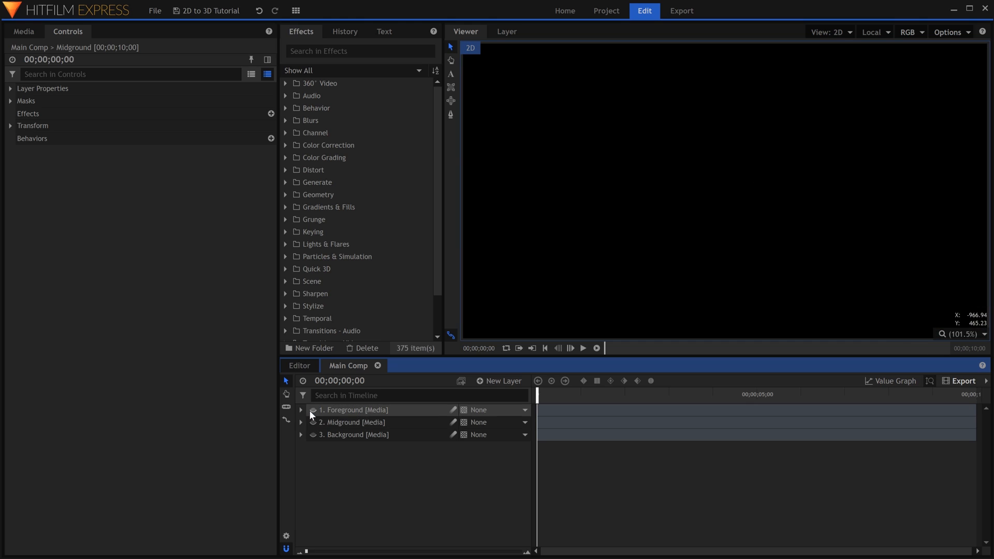
pyautogui.click(312, 409)
pyautogui.click(312, 410)
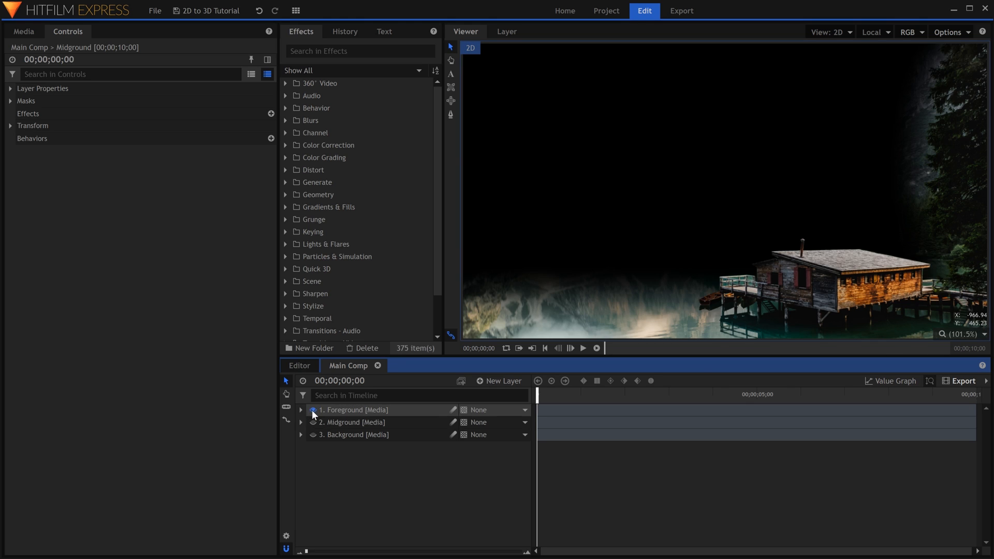
pyautogui.click(311, 423)
pyautogui.click(312, 434)
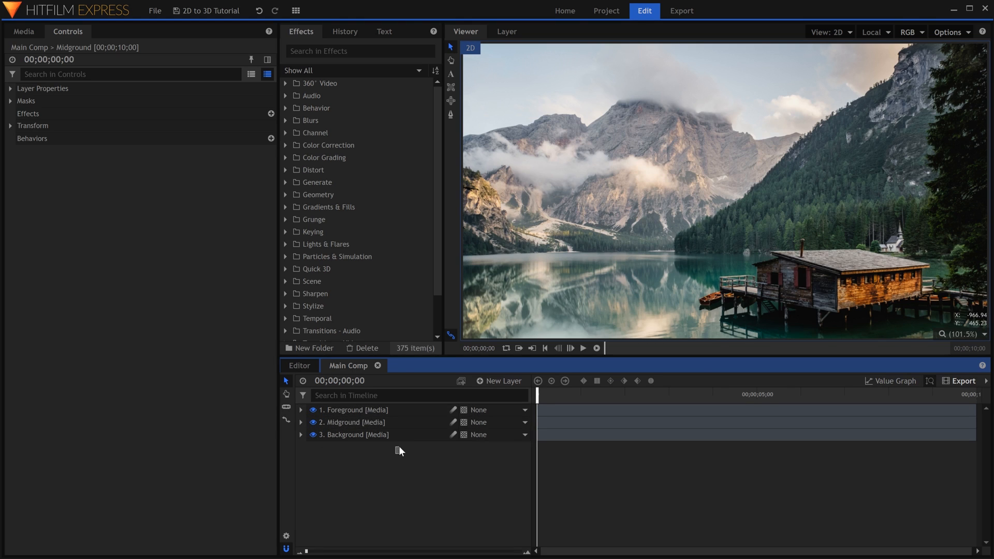
# Convert the Foreground, Midground and Background layers together from 2D to 3D planes.
pyautogui.moveTo(398, 449); pyautogui.dragTo(419, 413)
pyautogui.click(467, 413)
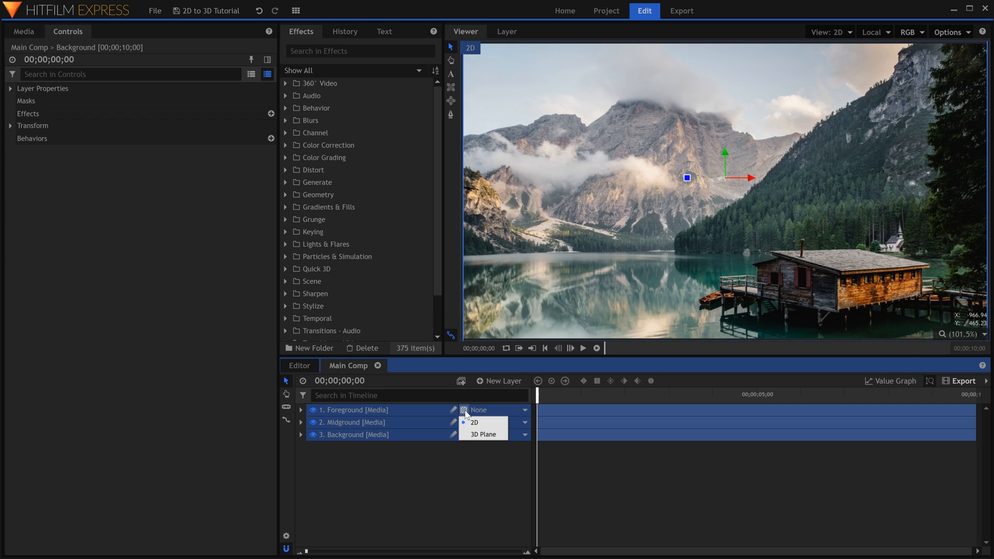
pyautogui.click(466, 433)
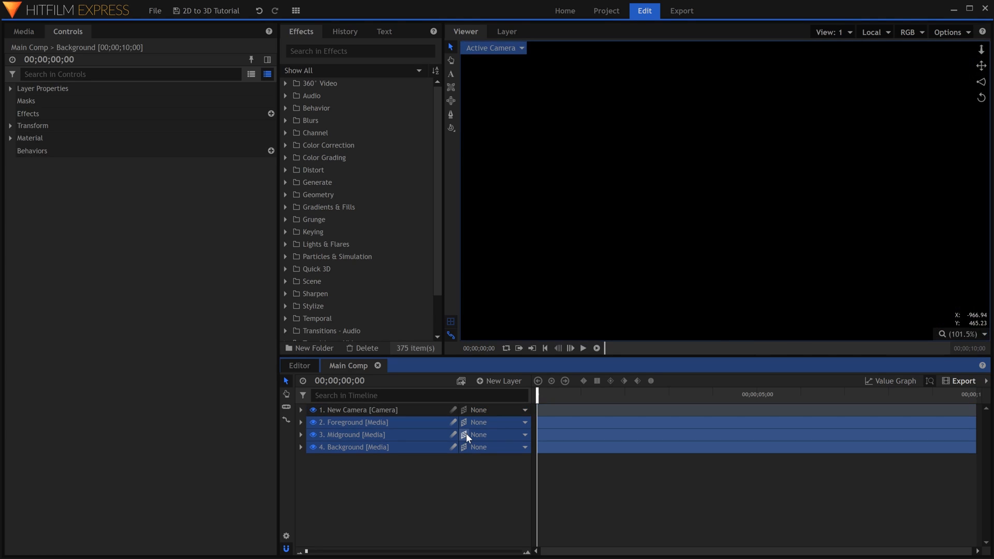
pyautogui.click(419, 412)
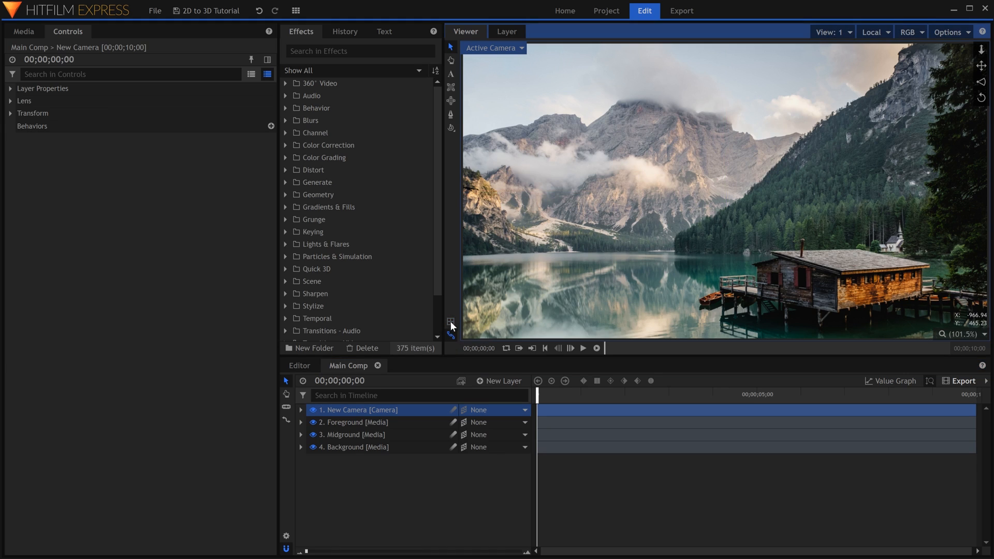
# Push the Midground layer back in depth by setting its Z position to -500.
pyautogui.click(425, 421)
pyautogui.click(422, 434)
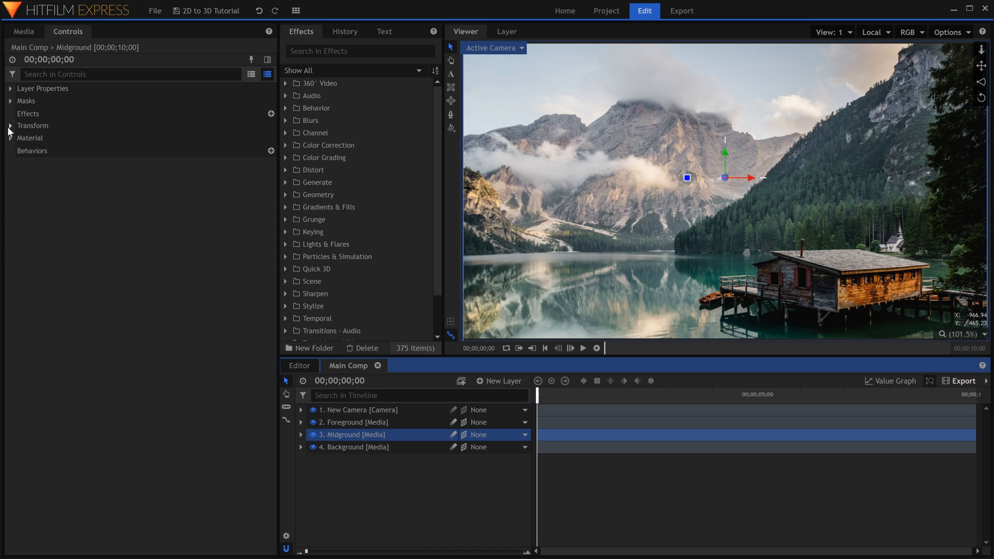
pyautogui.click(10, 125)
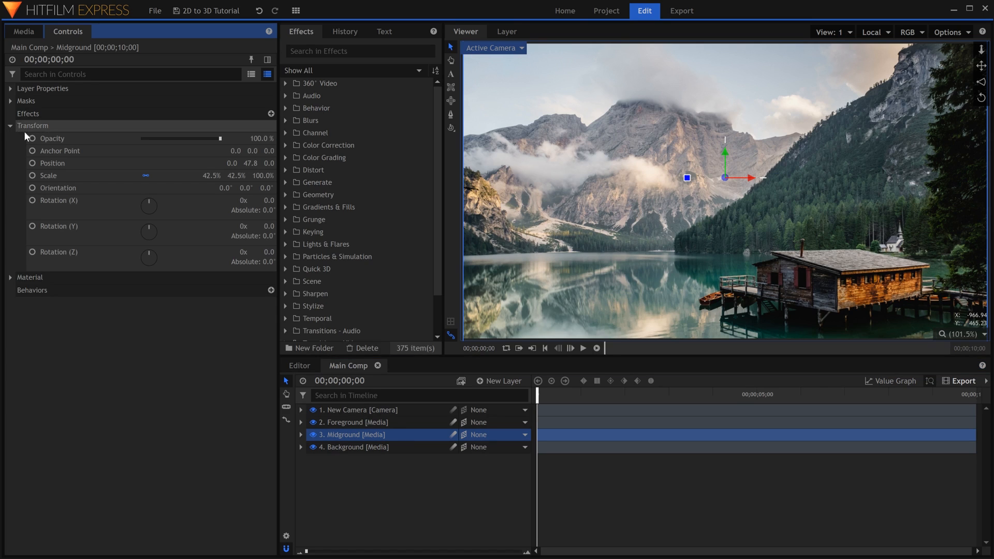
pyautogui.click(265, 163)
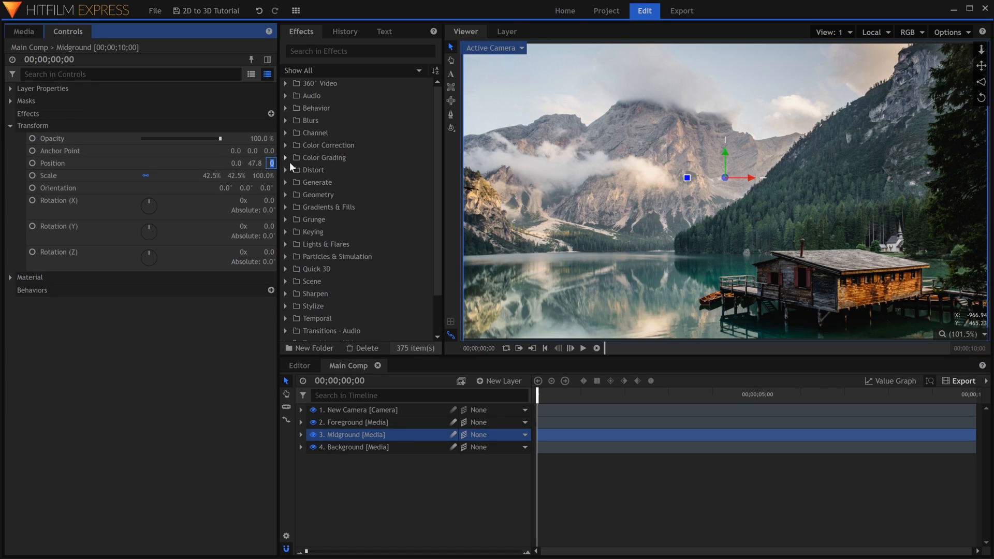
pyautogui.write('-500')
pyautogui.press('Return')
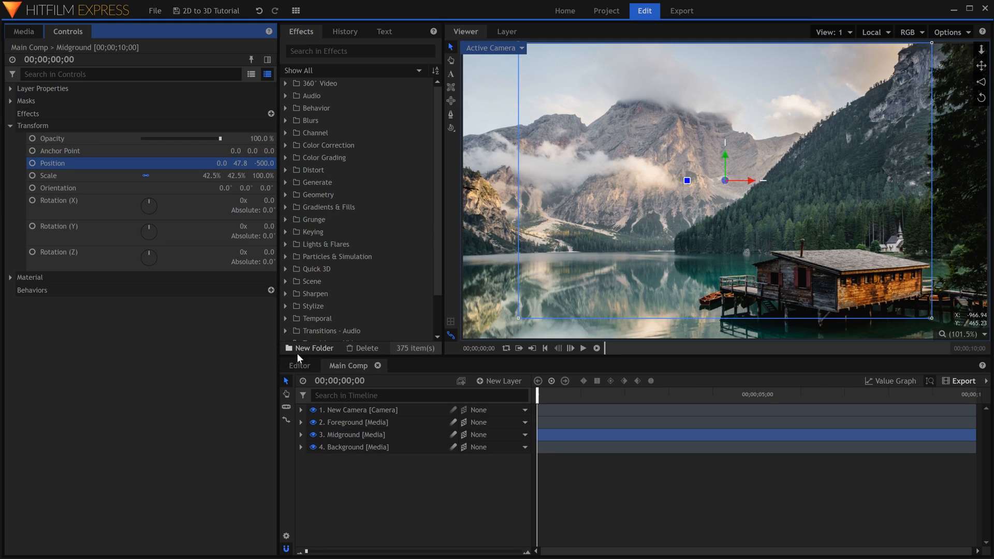
# Scale the Midground layer to 54.2% to match the Foreground, hiding the Background layer only while adjusting.
pyautogui.click(312, 447)
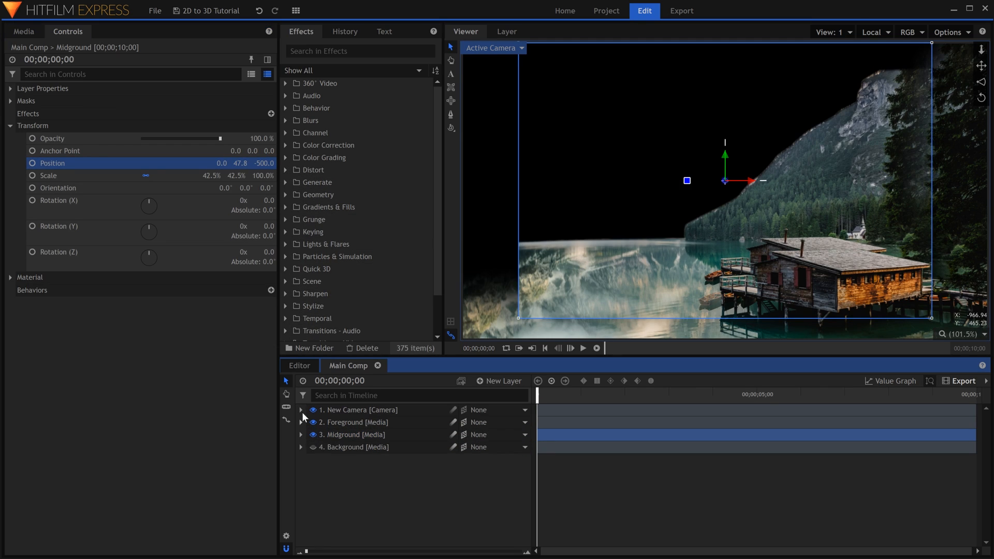
pyautogui.moveTo(209, 174)
pyautogui.mouseDown()
pyautogui.moveTo(238, 174)
pyautogui.moveTo(227, 174)
pyautogui.mouseUp()
pyautogui.click(211, 176)
pyautogui.write('54.2')
pyautogui.press('Return')
pyautogui.click(313, 447)
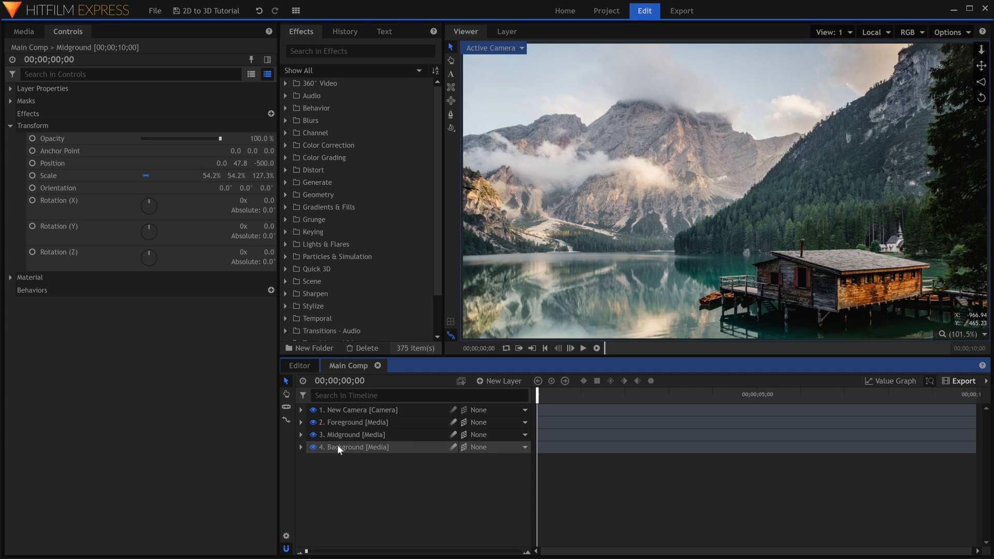
# Set the Background layer's Z position to -1000 and scale it up to 66% so it lines up with the other layers.
pyautogui.click(349, 447)
pyautogui.click(10, 125)
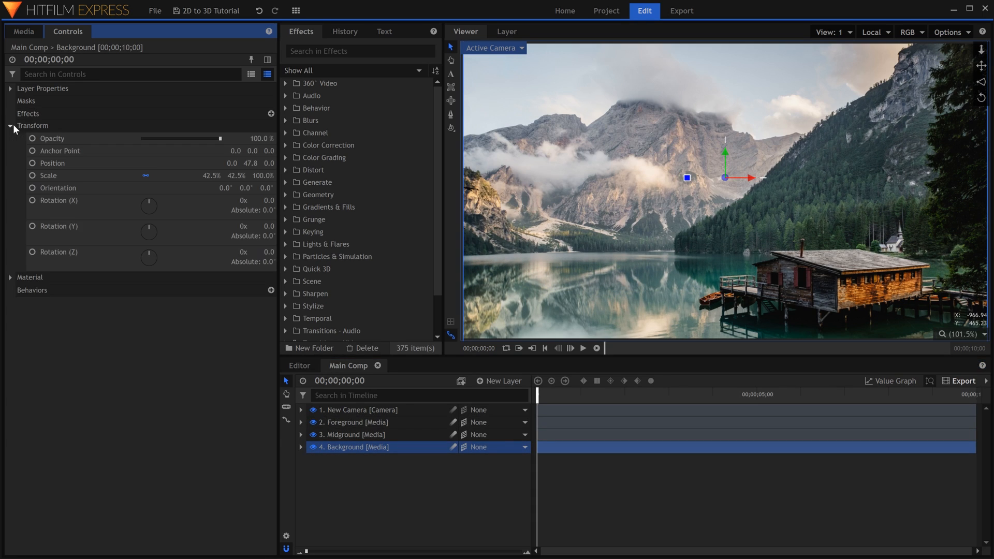
pyautogui.click(260, 161)
pyautogui.click(268, 163)
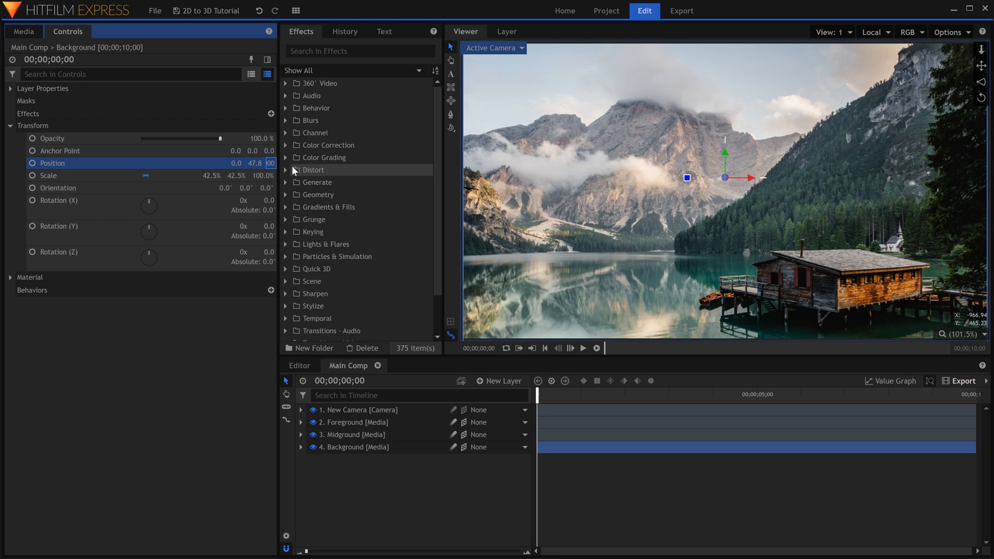
pyautogui.press('Return')
pyautogui.moveTo(212, 176); pyautogui.dragTo(224, 175)
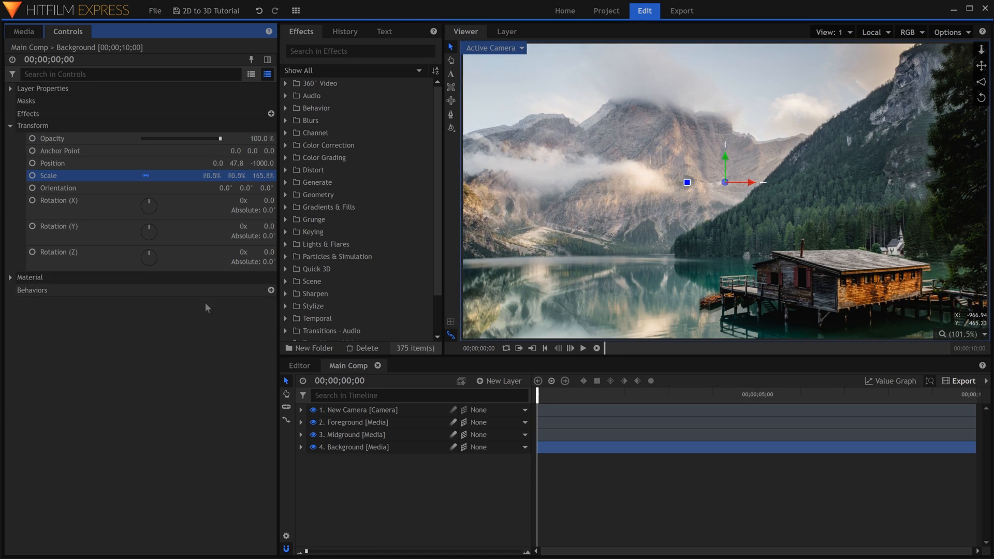
pyautogui.click(199, 322)
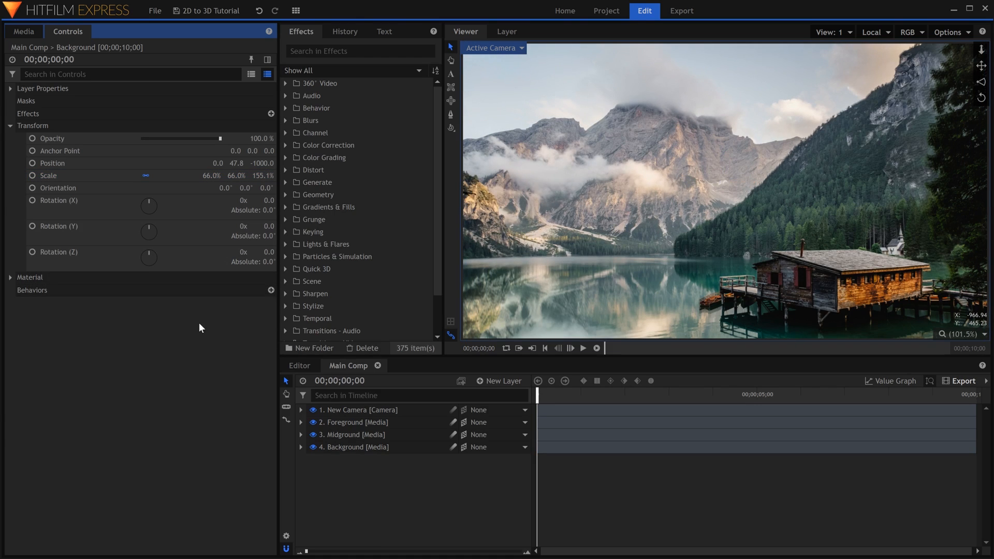
# Try moving the camera freely in the viewer to test the parallax between the layers, and undo the move.
pyautogui.click(452, 129)
pyautogui.moveTo(728, 244)
pyautogui.mouseDown()
pyautogui.moveTo(769, 251)
pyautogui.moveTo(667, 268)
pyautogui.moveTo(733, 295)
pyautogui.moveTo(790, 265)
pyautogui.moveTo(720, 257)
pyautogui.mouseUp()
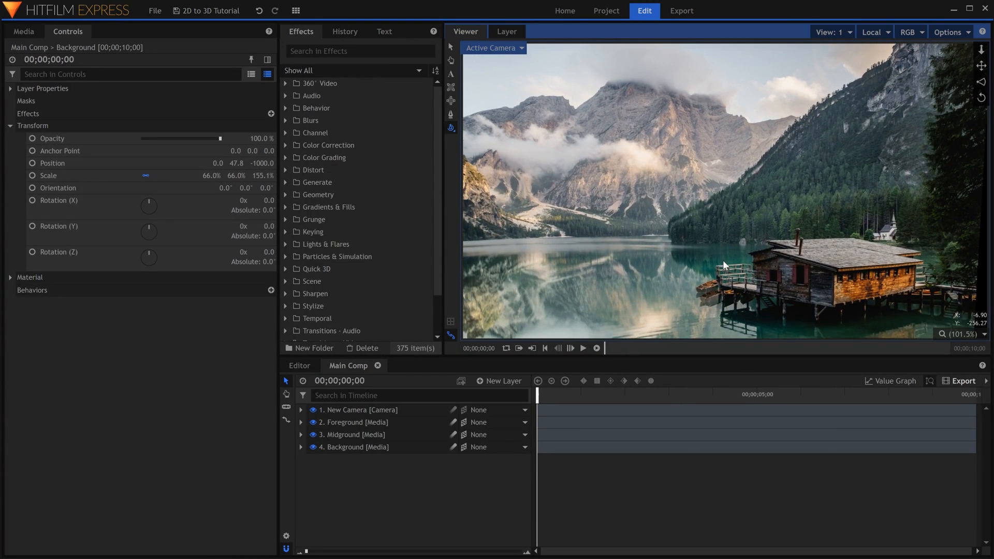
pyautogui.hotkey('ctrl', 'z')
pyautogui.click(449, 48)
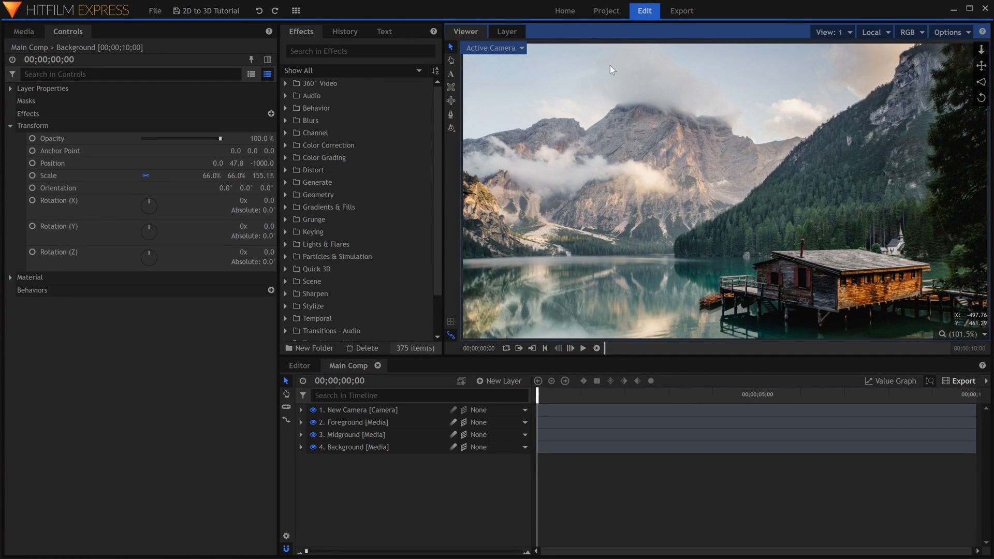
pyautogui.moveTo(978, 54)
pyautogui.mouseDown()
pyautogui.moveTo(978, 38)
pyautogui.moveTo(979, 48)
pyautogui.mouseUp()
# Enable keyframing on the New Camera layer's position at 00;00;00;00.
pyautogui.click(415, 411)
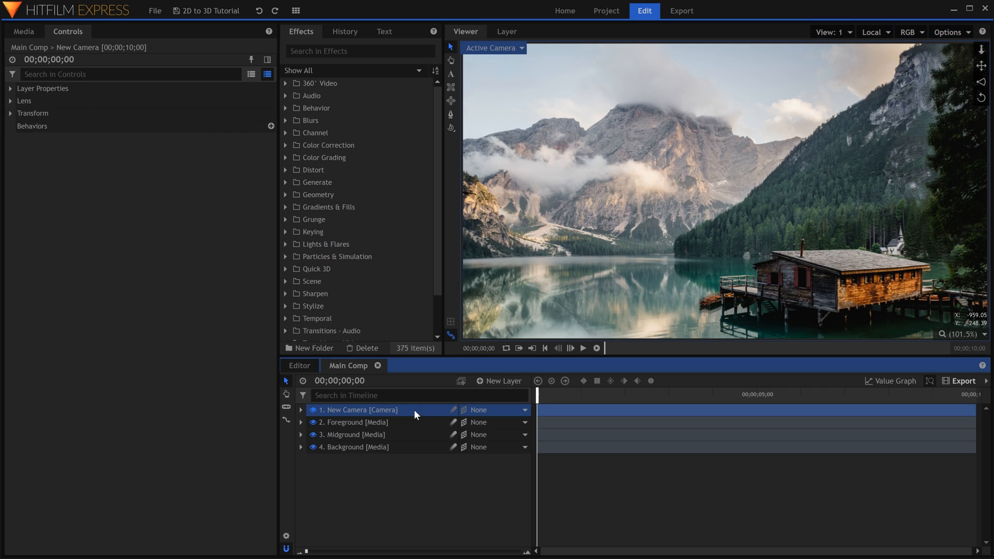
pyautogui.click(11, 113)
pyautogui.click(32, 126)
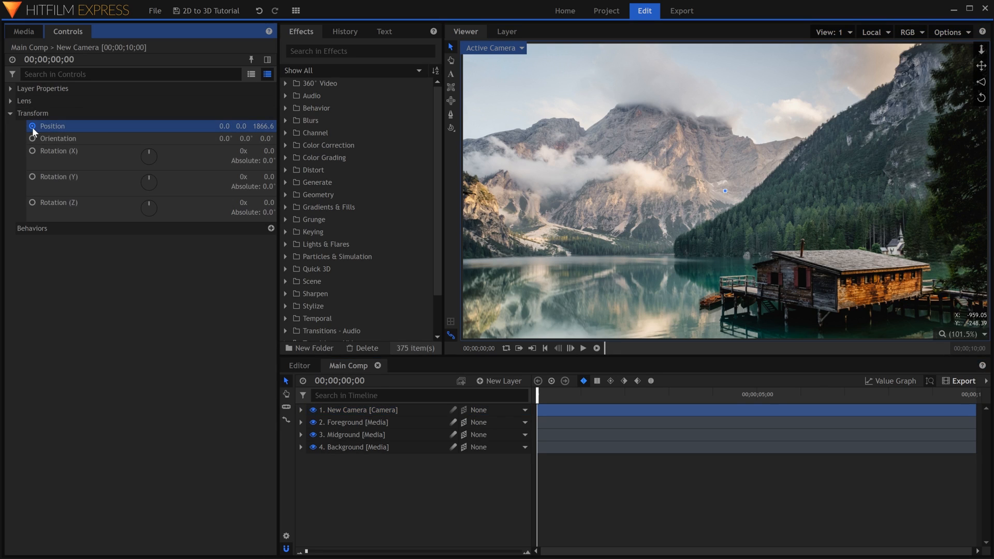
# At 00;00;09;29, move the camera slightly down and closer to the scene, and play back the animated move.
pyautogui.moveTo(535, 395); pyautogui.dragTo(977, 398)
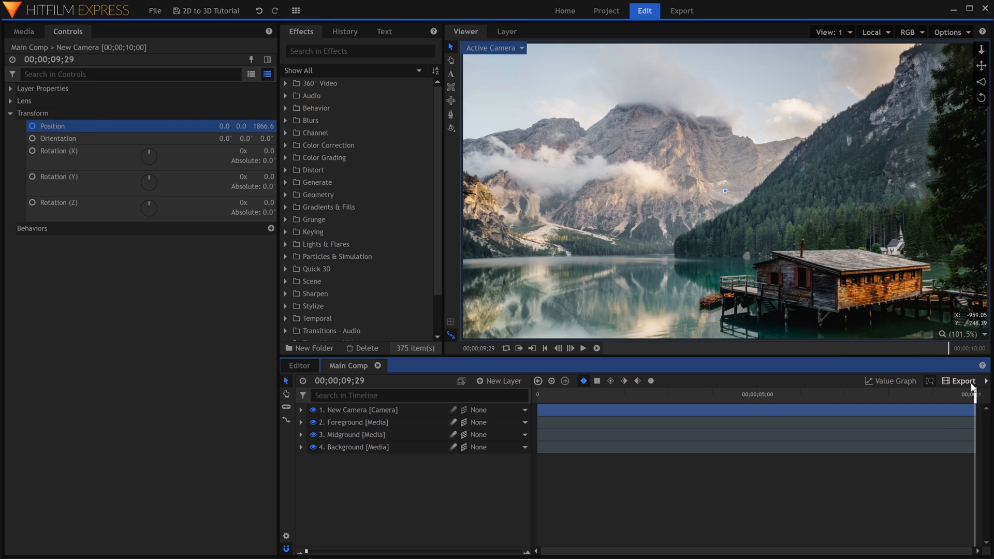
pyautogui.moveTo(980, 83); pyautogui.dragTo(971, 34)
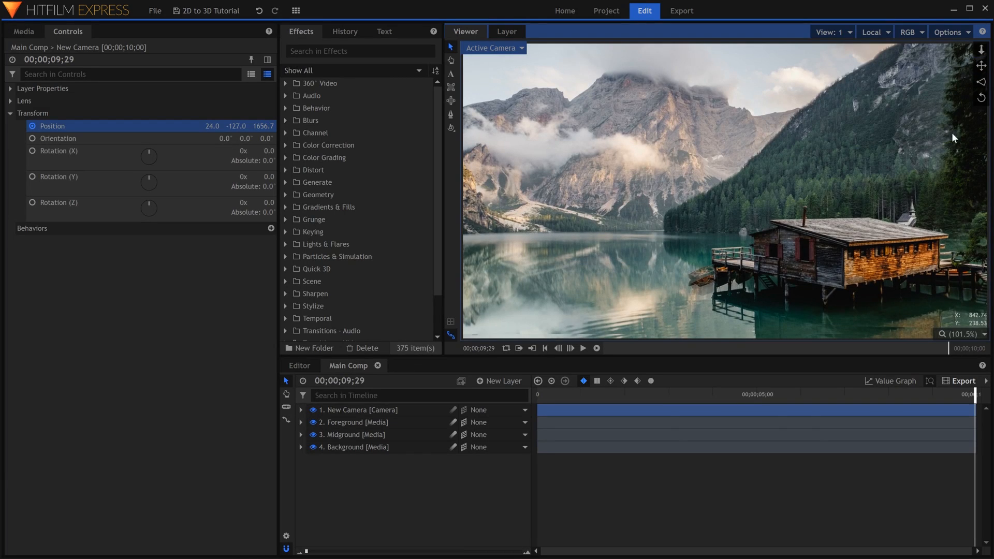
pyautogui.click(825, 505)
pyautogui.press('space')
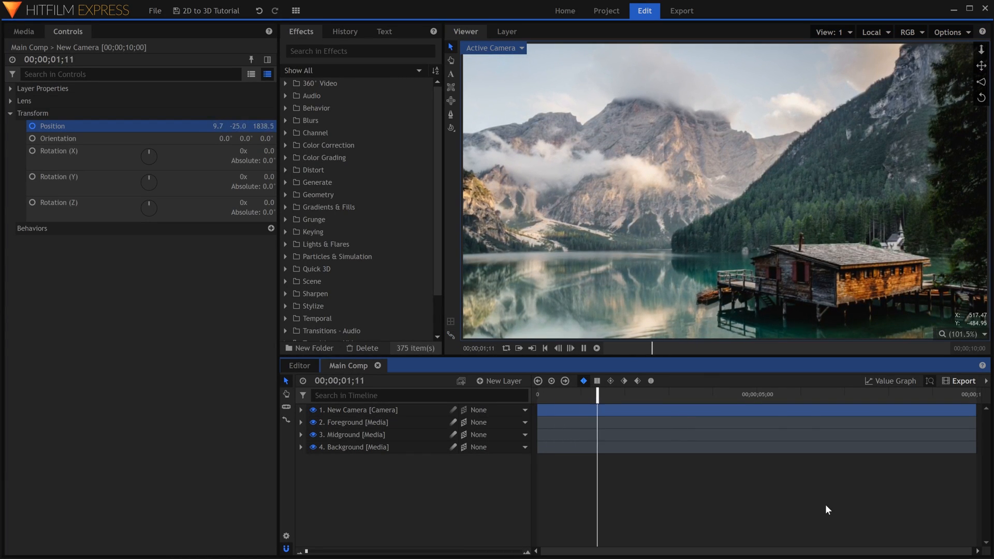